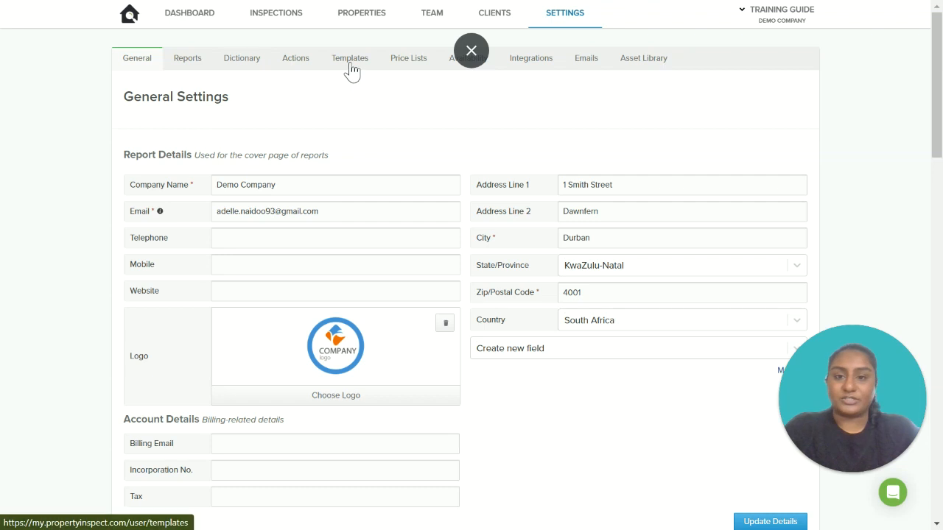
- Open the Defects Template from the company's templates list for editing
{"action": "left_click", "coordinate": [349, 62]}
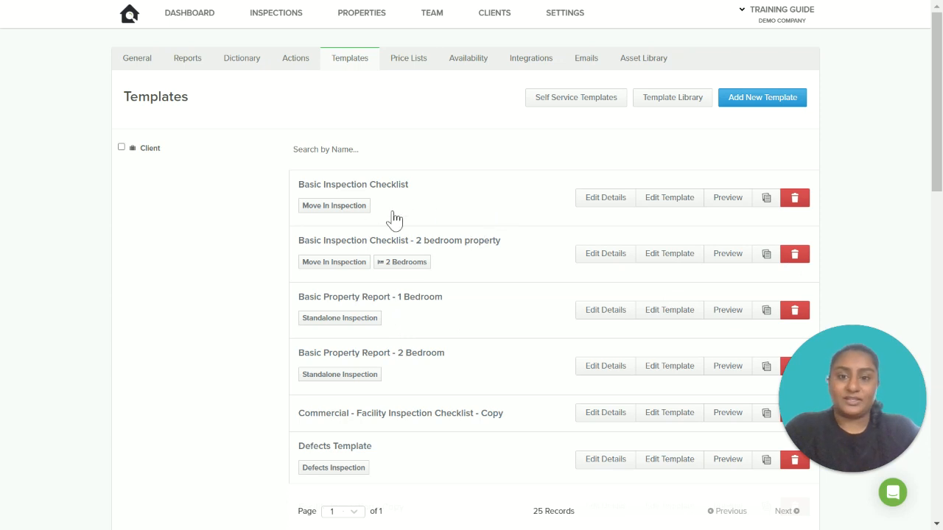
{"action": "left_click_drag", "start_coordinate": [934, 111], "coordinate": [935, 147]}
{"action": "left_click", "coordinate": [347, 352]}
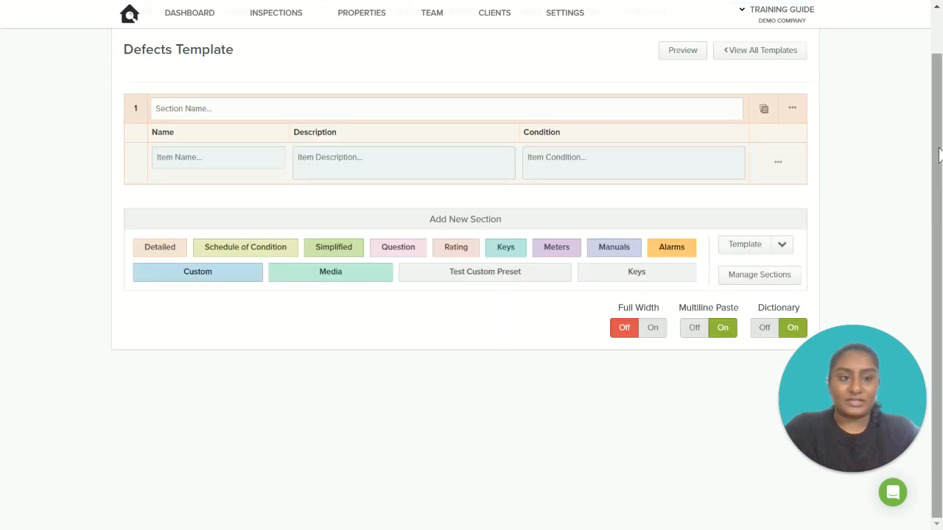
{"action": "scroll", "coordinate": [423, 245], "scroll_direction": "up", "scroll_amount": 1}
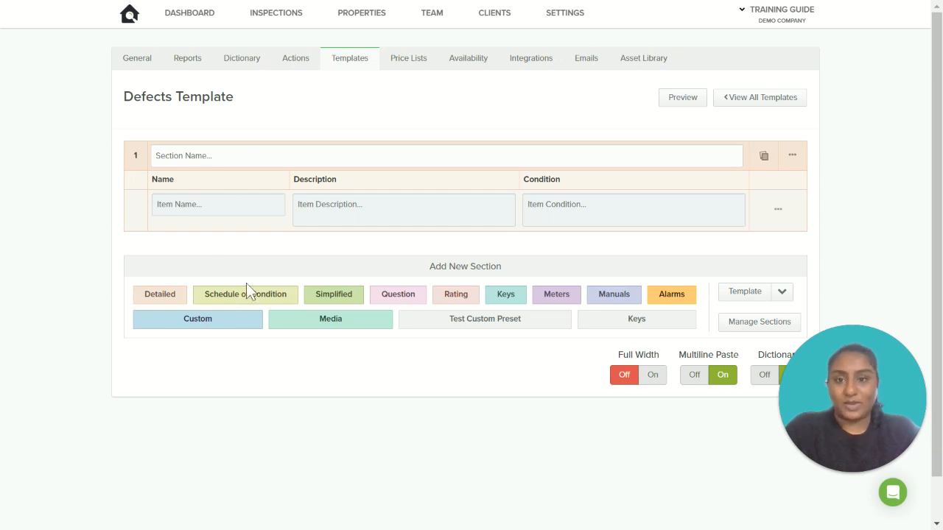
- Add a Schedule of Condition section as the template's first section
{"action": "left_click", "coordinate": [177, 155]}
{"action": "left_click", "coordinate": [124, 202]}
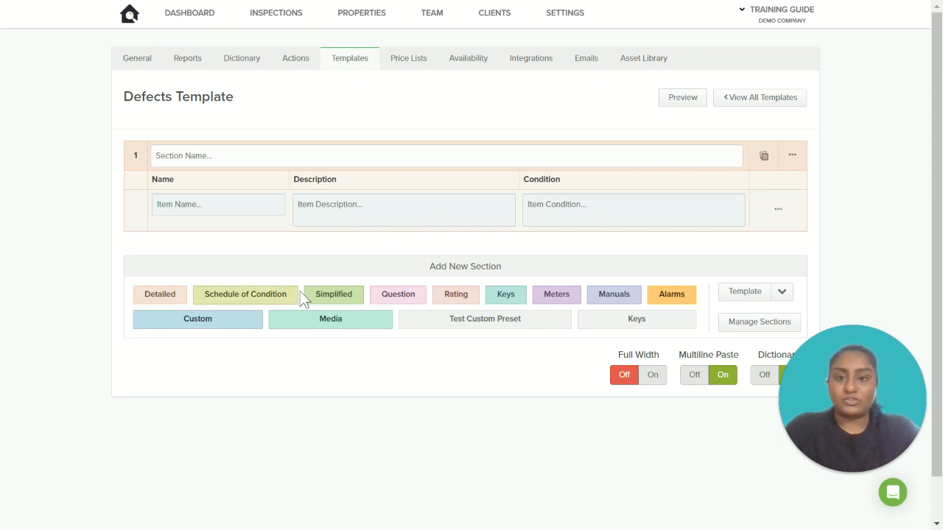
{"action": "left_click", "coordinate": [237, 298]}
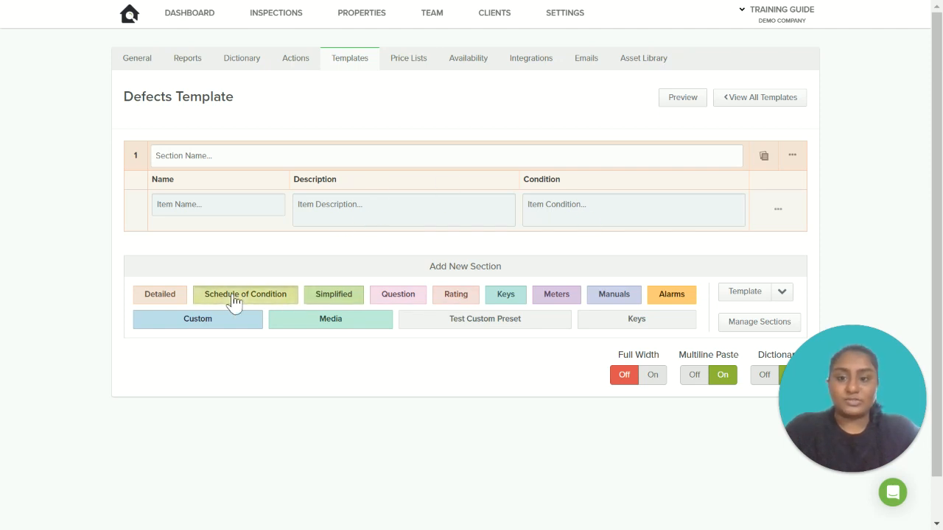
{"action": "left_click", "coordinate": [250, 262]}
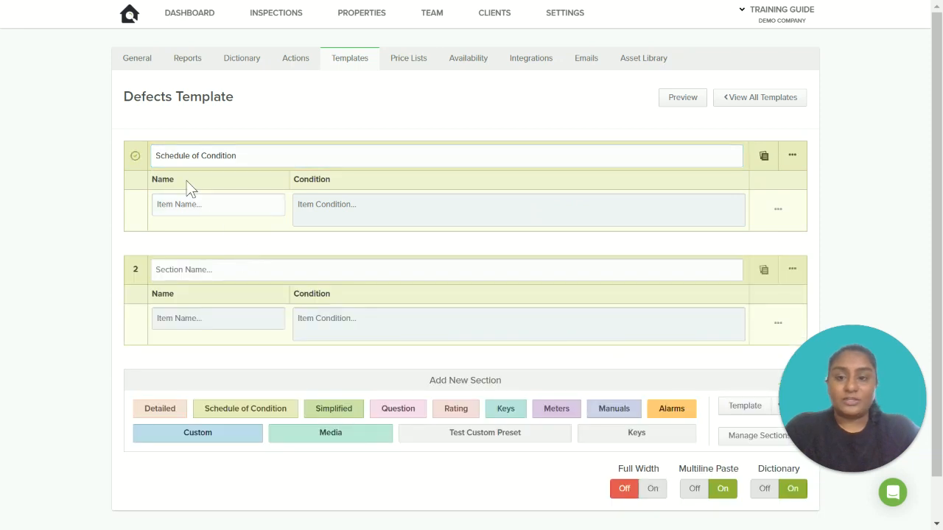
{"action": "left_click", "coordinate": [168, 210]}
{"action": "left_click", "coordinate": [318, 180]}
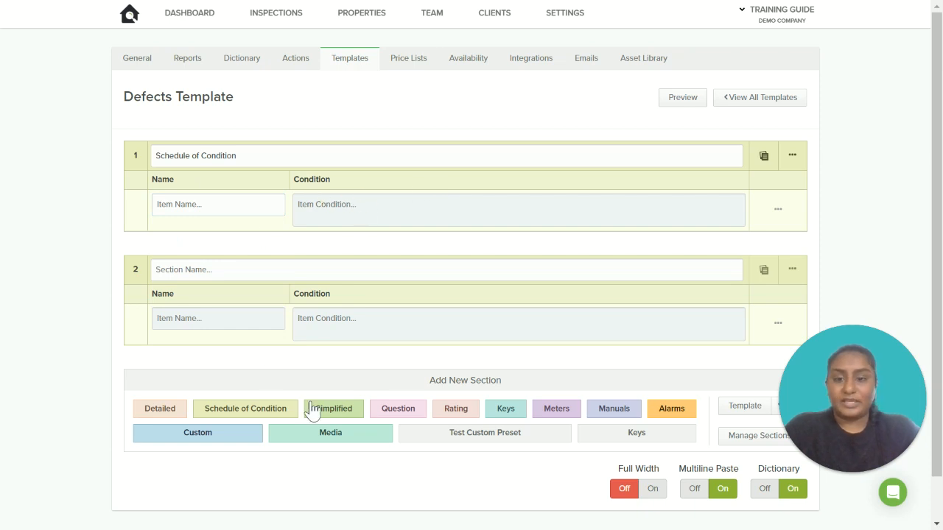
- Make the blank second section a Simplified section using the Clean/Undamaged/Working option set
{"action": "scroll", "coordinate": [928, 208], "scroll_direction": "down", "scroll_amount": 1}
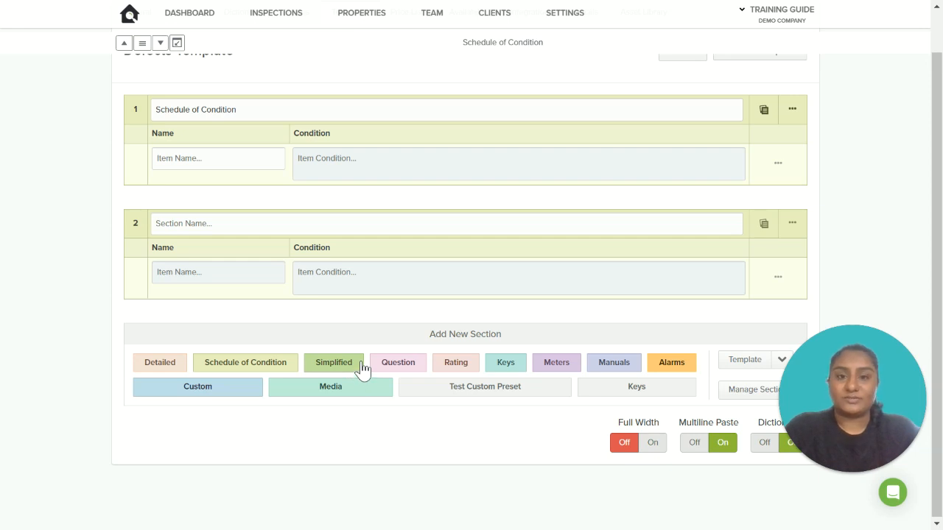
{"action": "left_click", "coordinate": [332, 364]}
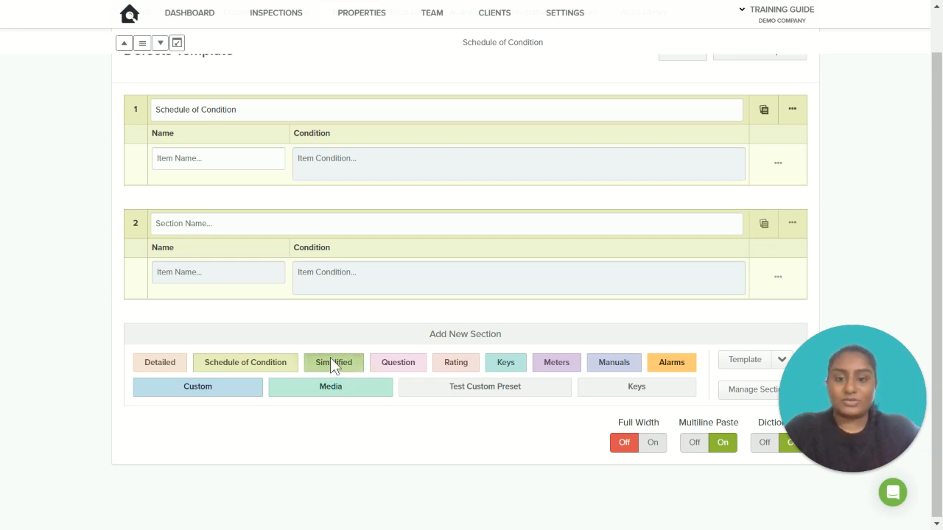
{"action": "left_click", "coordinate": [446, 265]}
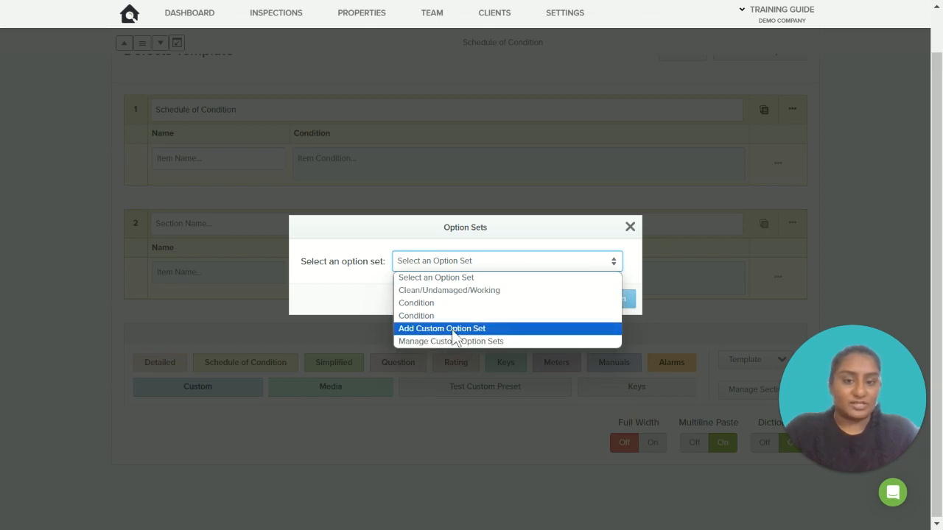
{"action": "left_click", "coordinate": [490, 291]}
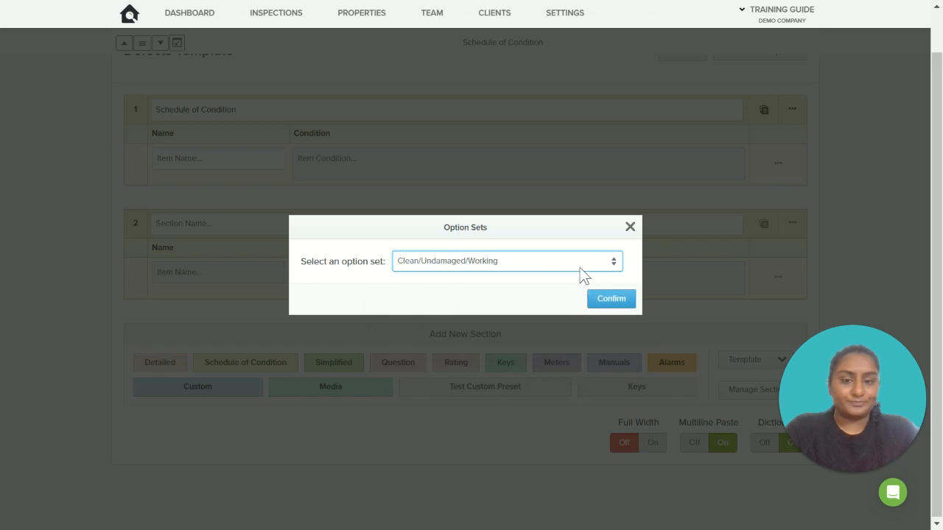
{"action": "left_click", "coordinate": [610, 299]}
{"action": "left_click", "coordinate": [417, 196]}
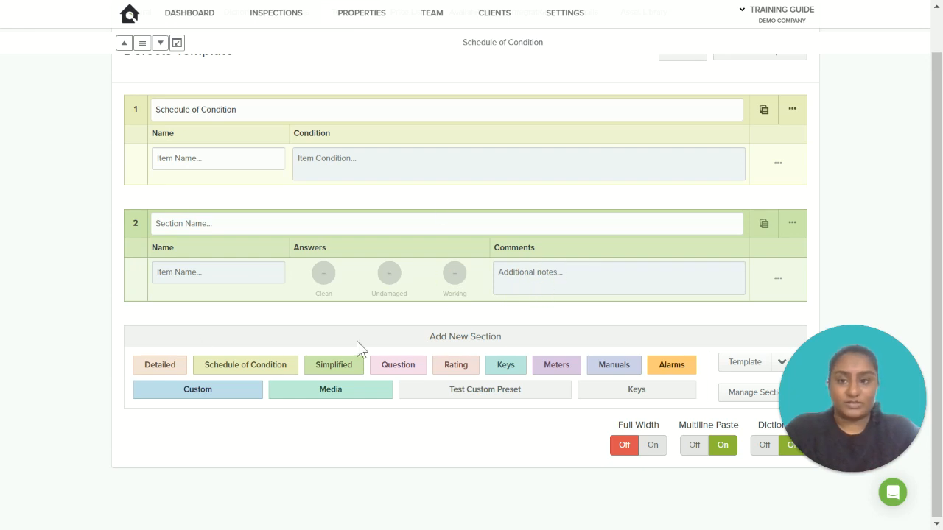
- Examine the option sets available for a Question section without choosing one
{"action": "left_click", "coordinate": [399, 366]}
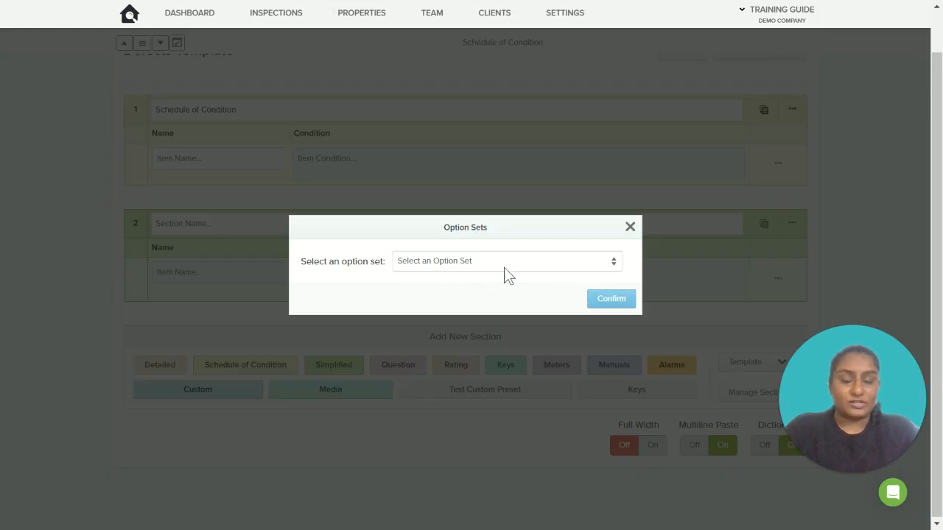
{"action": "left_click", "coordinate": [432, 267]}
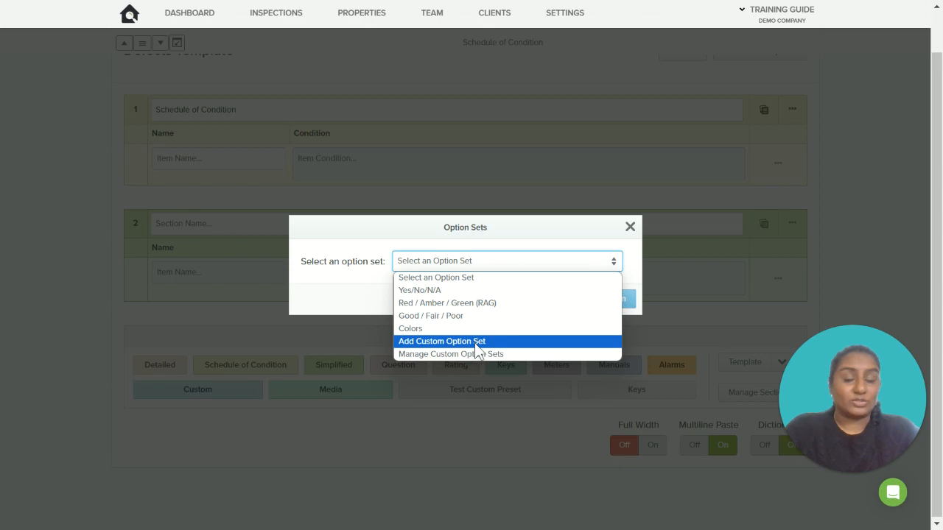
{"action": "left_click", "coordinate": [630, 227]}
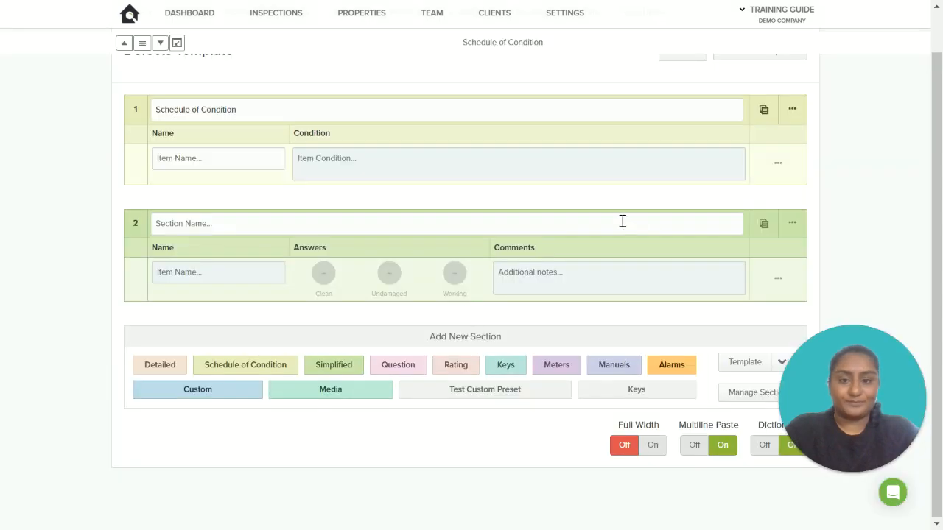
- Change the blank second section to a Rating section using the 5 Star option set
{"action": "left_click", "coordinate": [444, 368]}
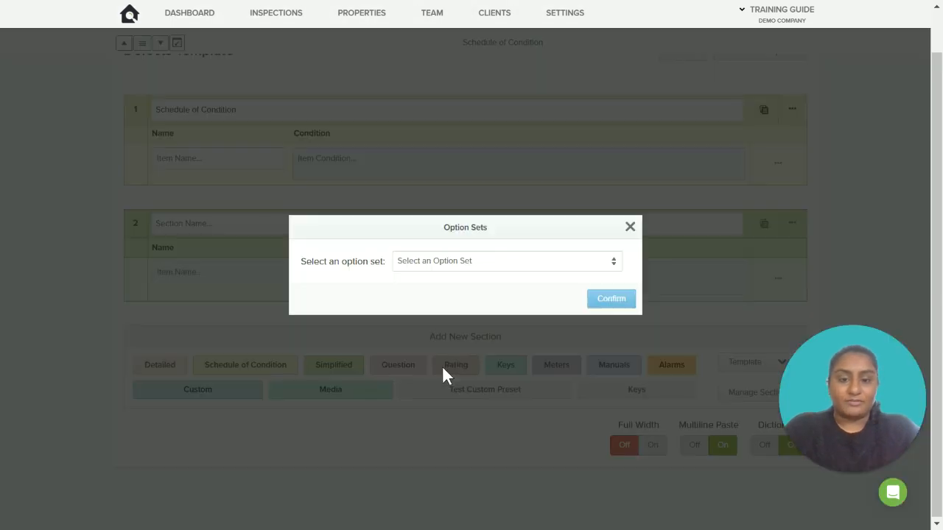
{"action": "left_click", "coordinate": [469, 268]}
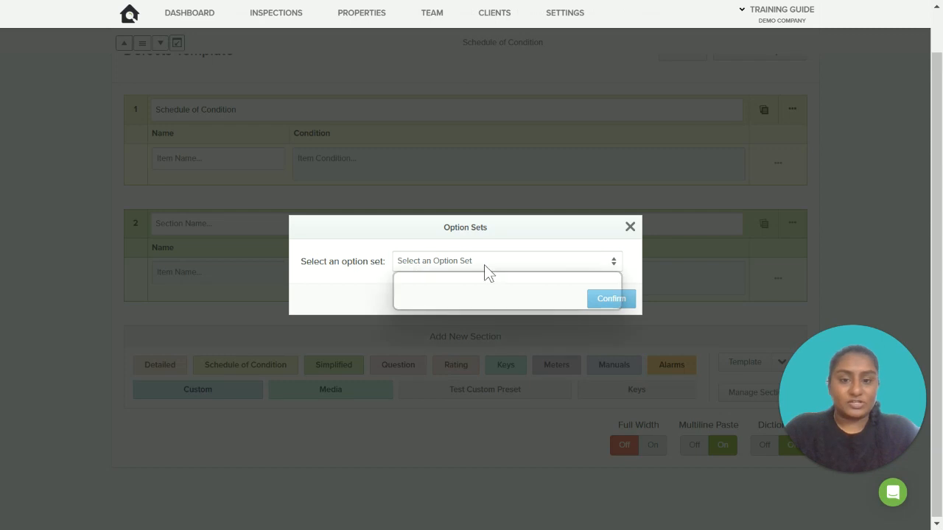
{"action": "left_click", "coordinate": [432, 301]}
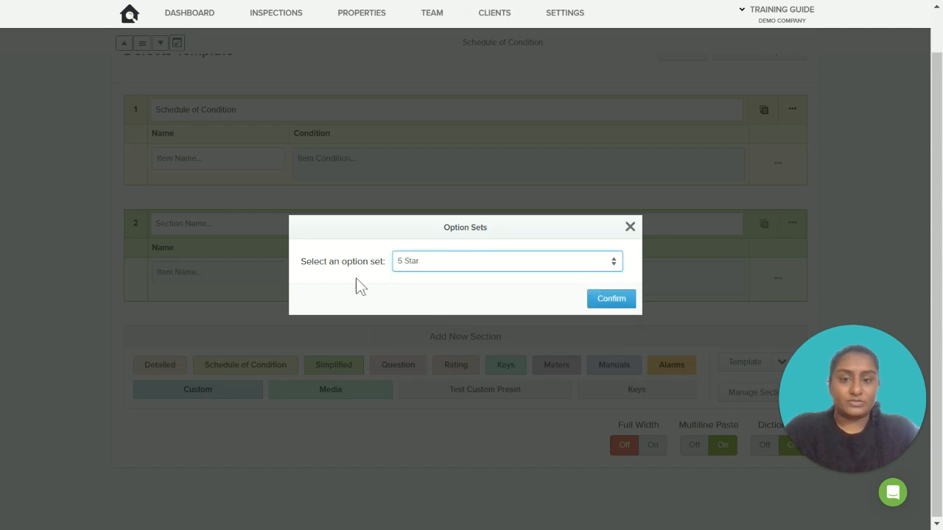
{"action": "left_click", "coordinate": [609, 302]}
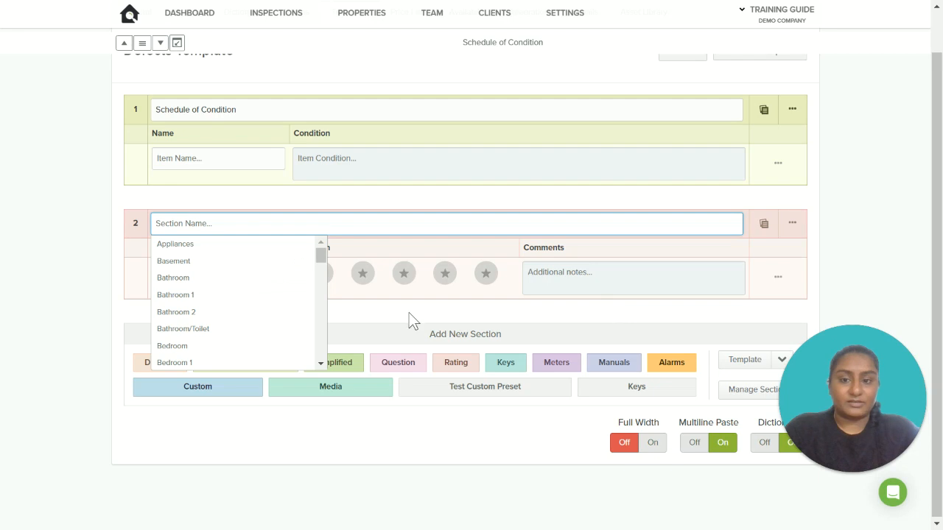
{"action": "left_click", "coordinate": [243, 197]}
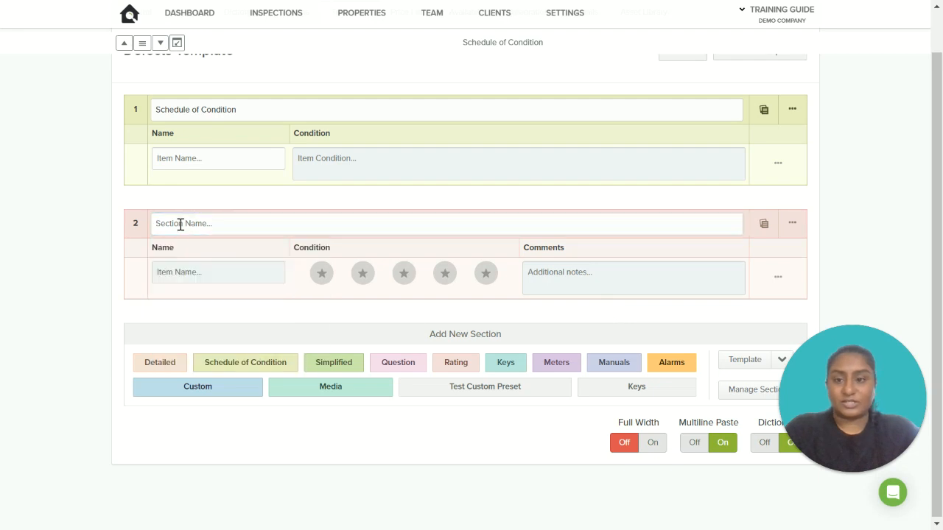
- Name the rating section Basement, add the item Overall, and rate it five stars
{"action": "left_click", "coordinate": [180, 224]}
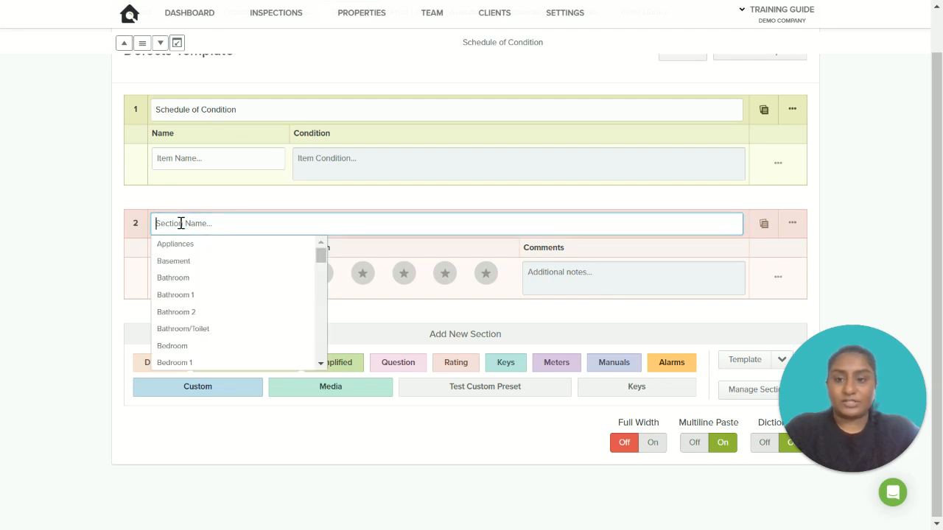
{"action": "left_click", "coordinate": [201, 262]}
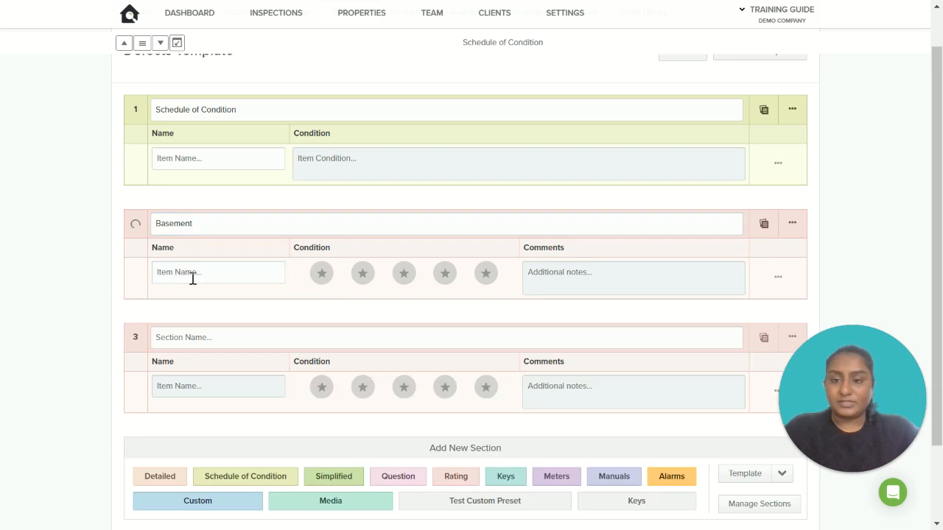
{"action": "left_click", "coordinate": [193, 279]}
{"action": "type", "text": "Overall"}
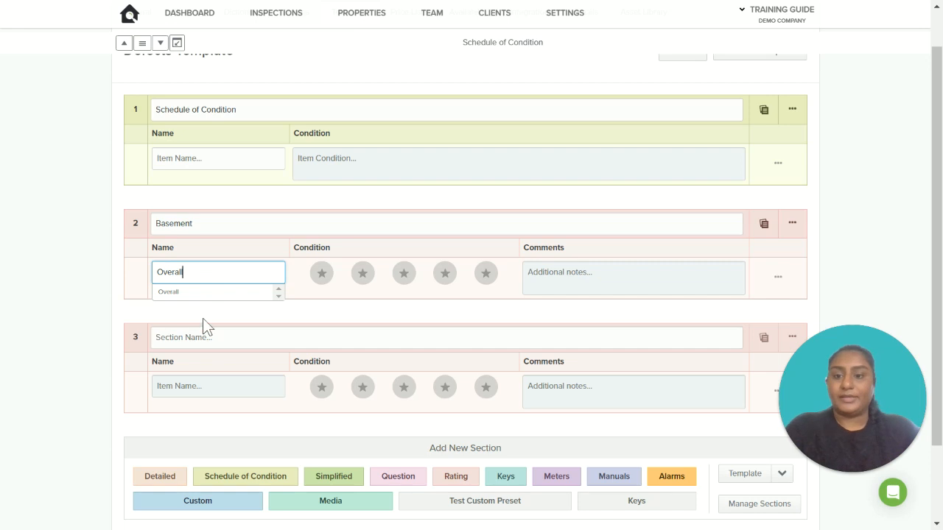
{"action": "left_click", "coordinate": [198, 293]}
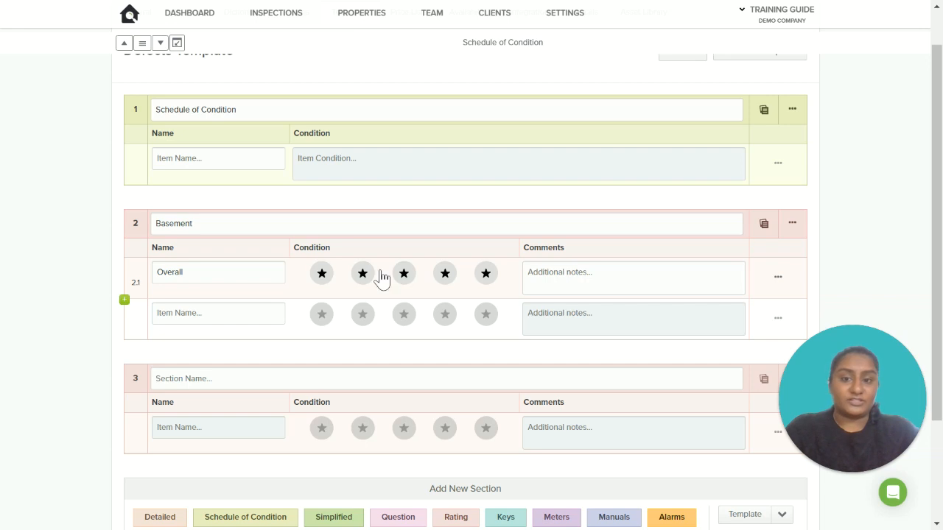
{"action": "left_click", "coordinate": [486, 278]}
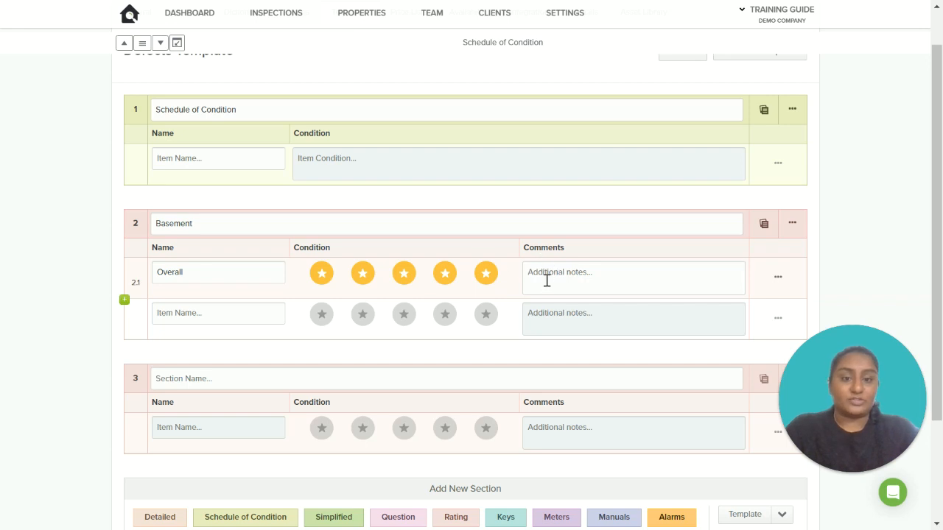
- Delete the Basement rating section from the template
{"action": "left_click_drag", "start_coordinate": [934, 184], "coordinate": [939, 322]}
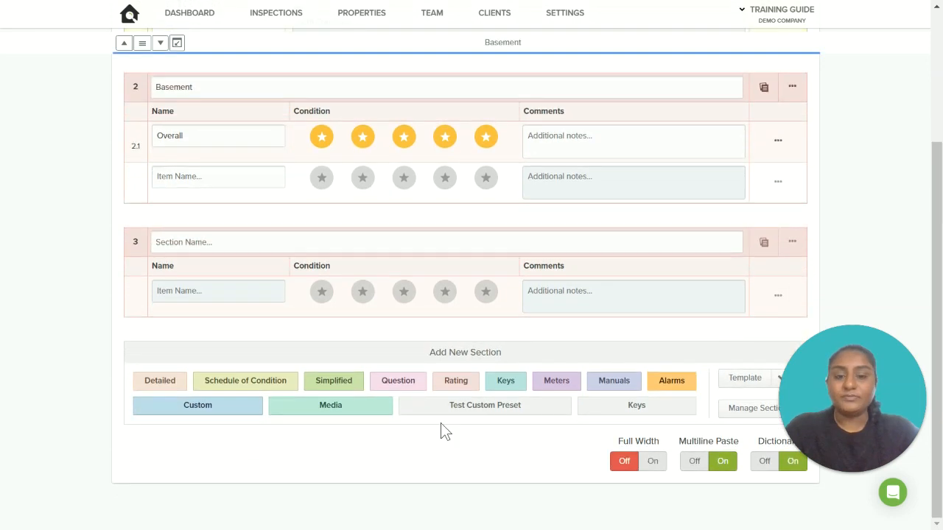
{"action": "scroll", "coordinate": [932, 236], "scroll_direction": "up", "scroll_amount": 2}
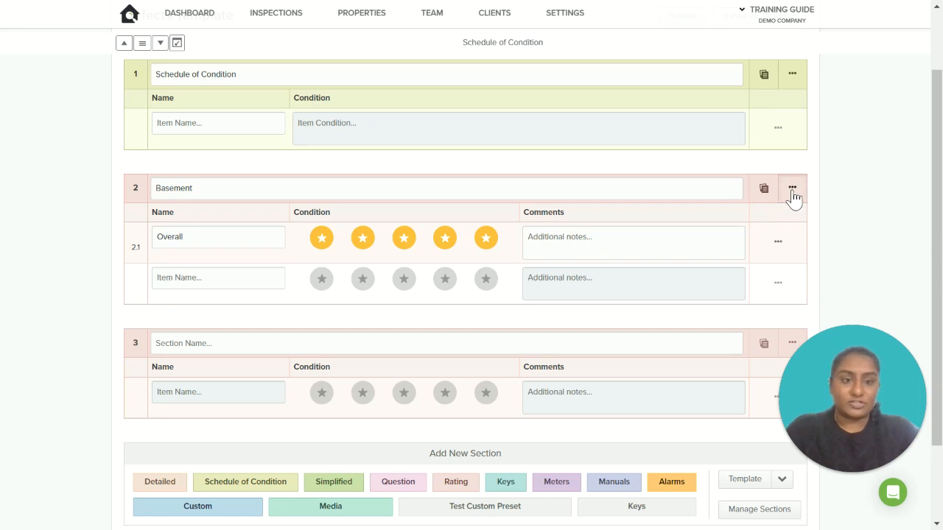
{"action": "left_click", "coordinate": [792, 189]}
{"action": "left_click", "coordinate": [726, 318]}
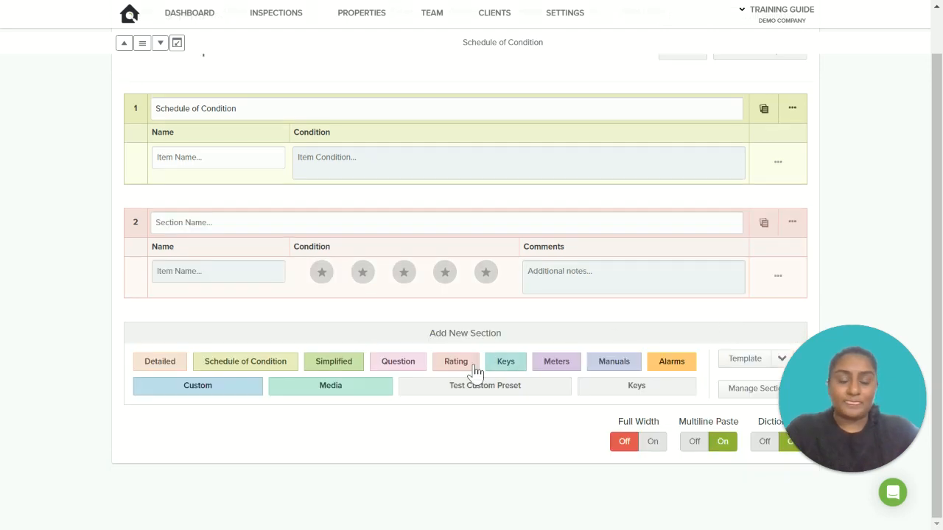
- Add a Keys section and a Meter Readings section below Schedule of Condition
{"action": "left_click", "coordinate": [506, 369]}
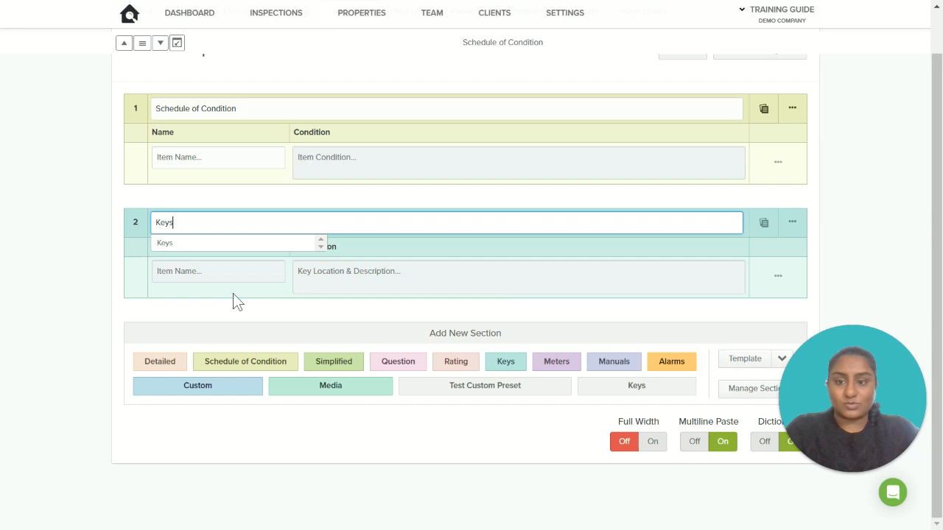
{"action": "left_click", "coordinate": [211, 304]}
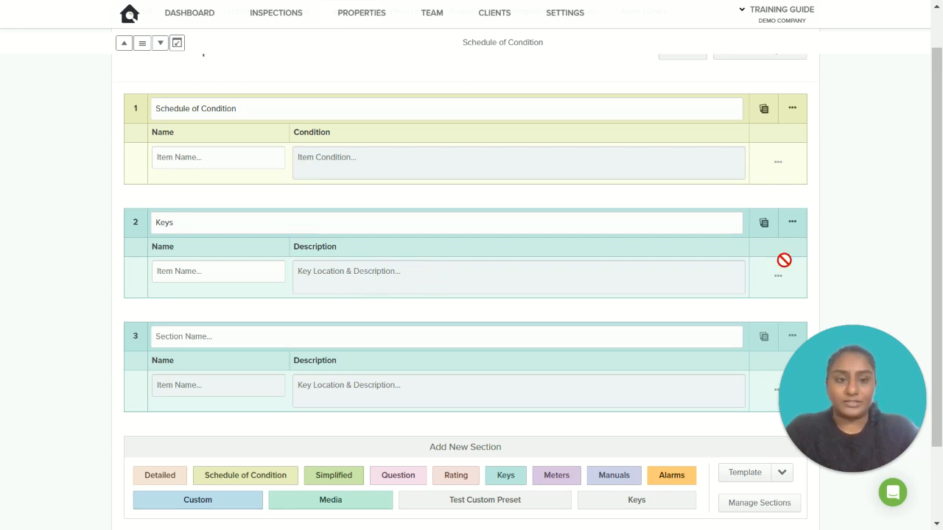
{"action": "left_click_drag", "start_coordinate": [937, 226], "coordinate": [938, 304]}
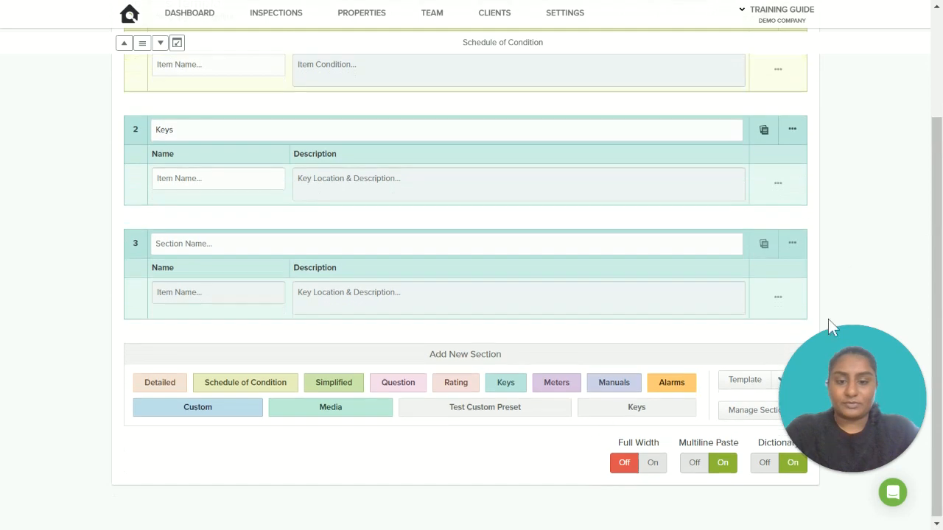
{"action": "left_click", "coordinate": [554, 393]}
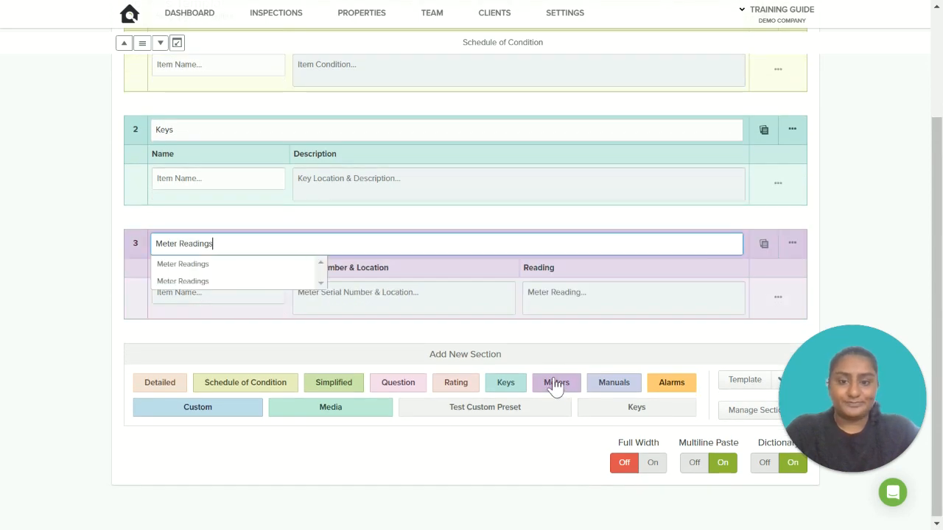
{"action": "left_click", "coordinate": [567, 384]}
- Add a Manuals section and an Alarms section below Meter Readings
{"action": "left_click", "coordinate": [598, 492]}
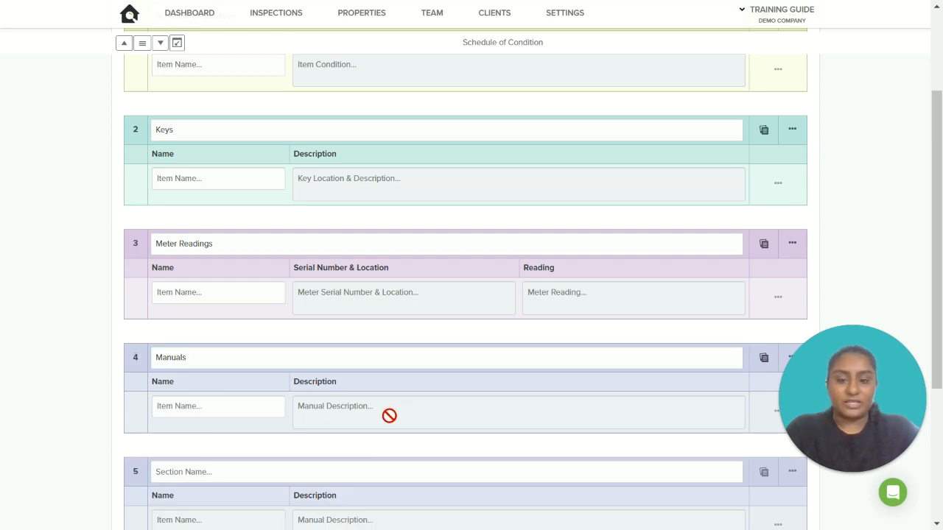
{"action": "scroll", "coordinate": [938, 271], "scroll_direction": "down", "scroll_amount": 5}
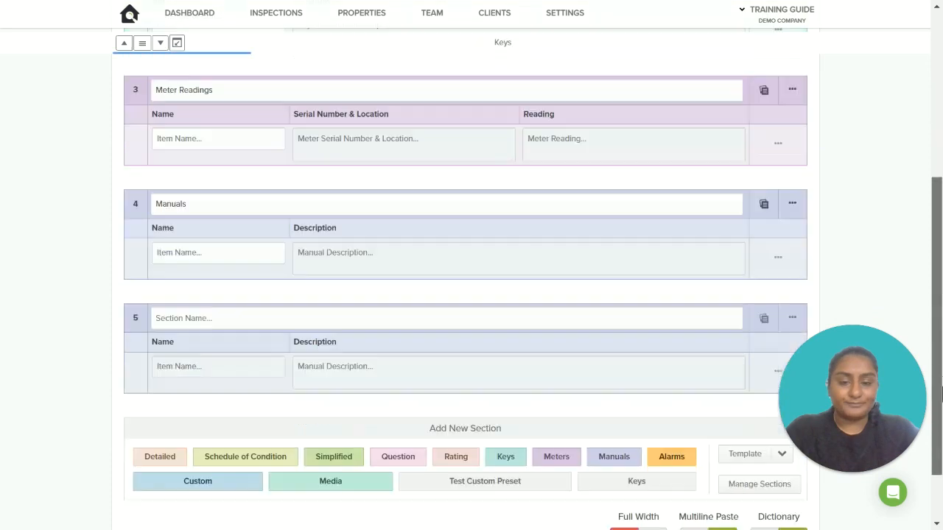
{"action": "left_click", "coordinate": [659, 387]}
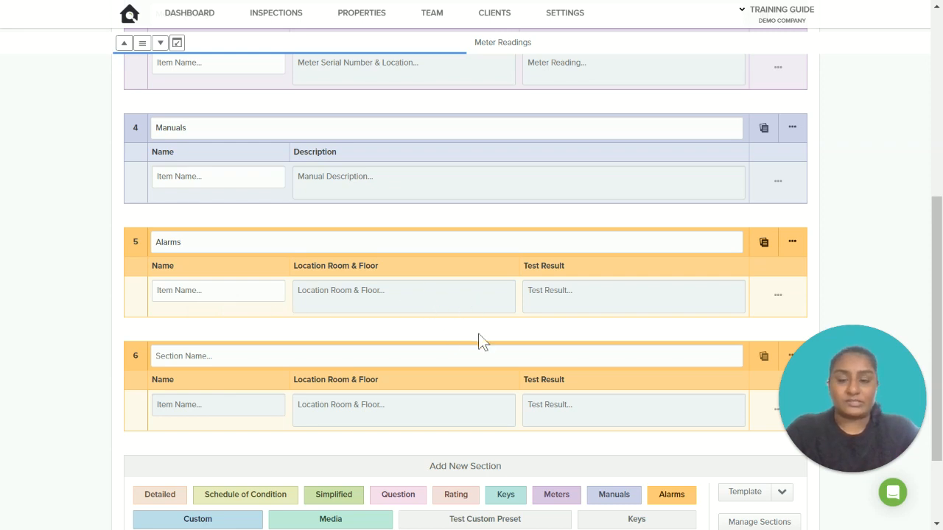
- Delete the Keys, Meter Readings, Manuals and Alarms sections, leaving the Schedule of Condition section in the template
{"action": "scroll", "coordinate": [936, 300], "scroll_direction": "down", "scroll_amount": 2}
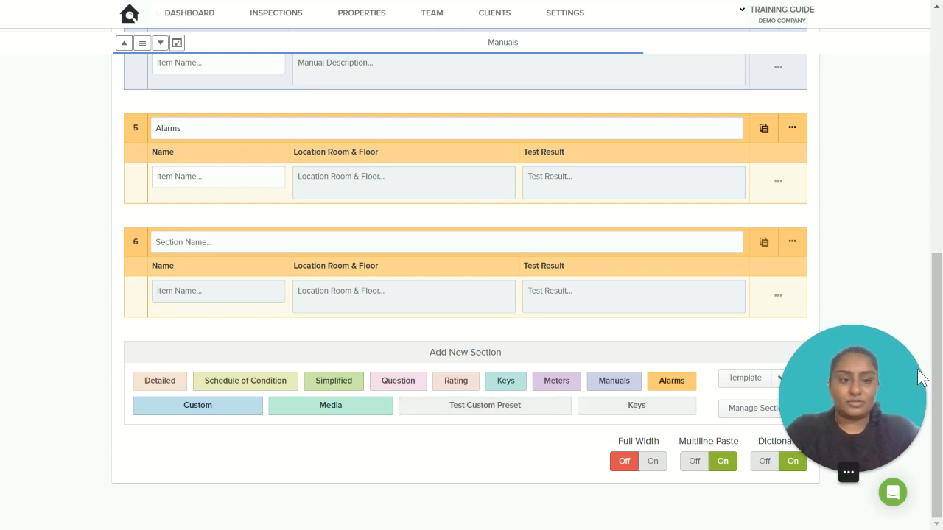
{"action": "left_click_drag", "start_coordinate": [938, 371], "coordinate": [938, 173]}
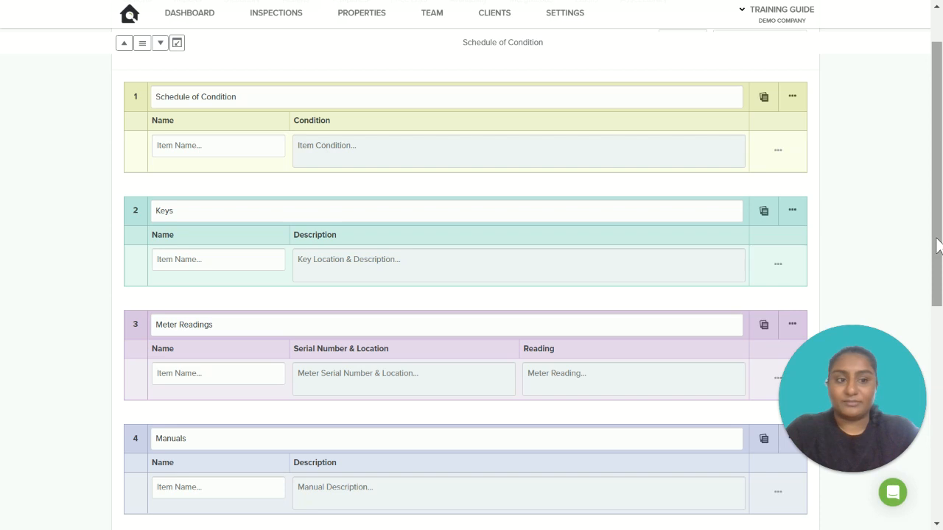
{"action": "scroll", "coordinate": [940, 243], "scroll_direction": "up", "scroll_amount": 1}
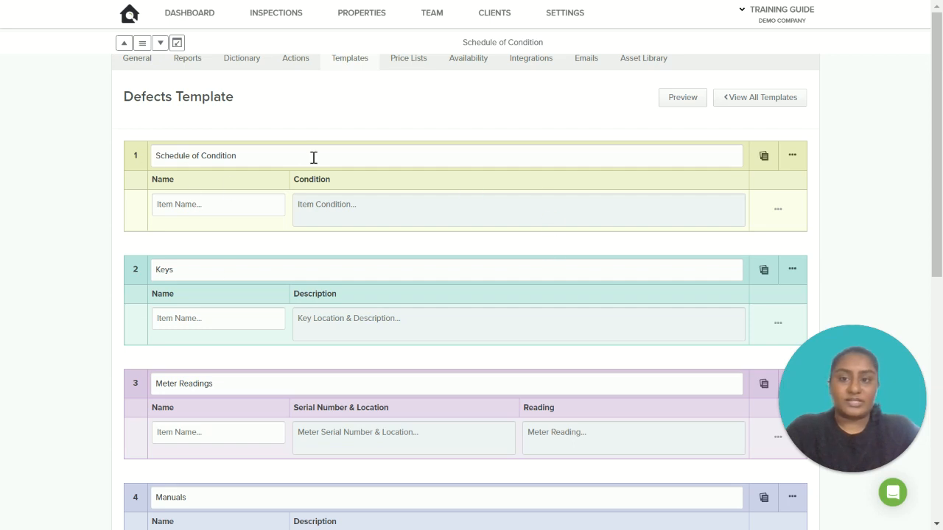
{"action": "left_click", "coordinate": [792, 269]}
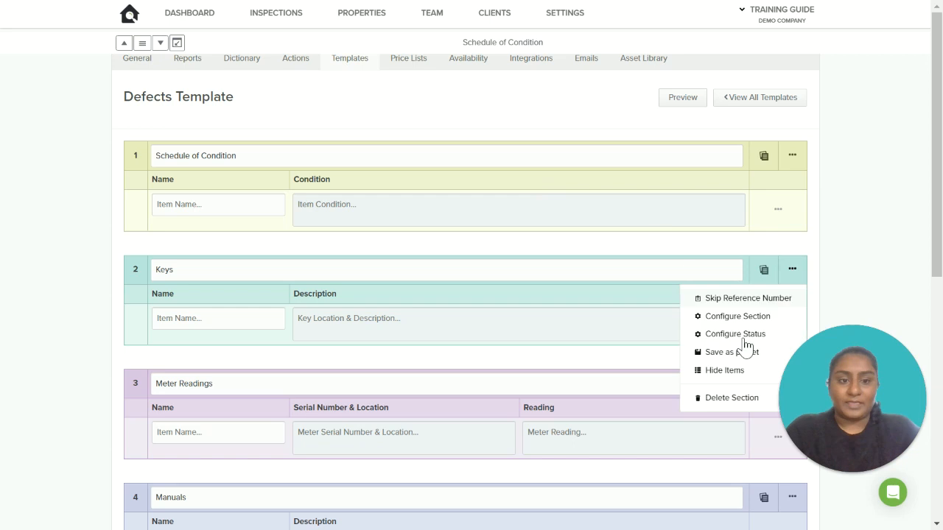
{"action": "left_click", "coordinate": [741, 398]}
{"action": "left_click", "coordinate": [792, 270]}
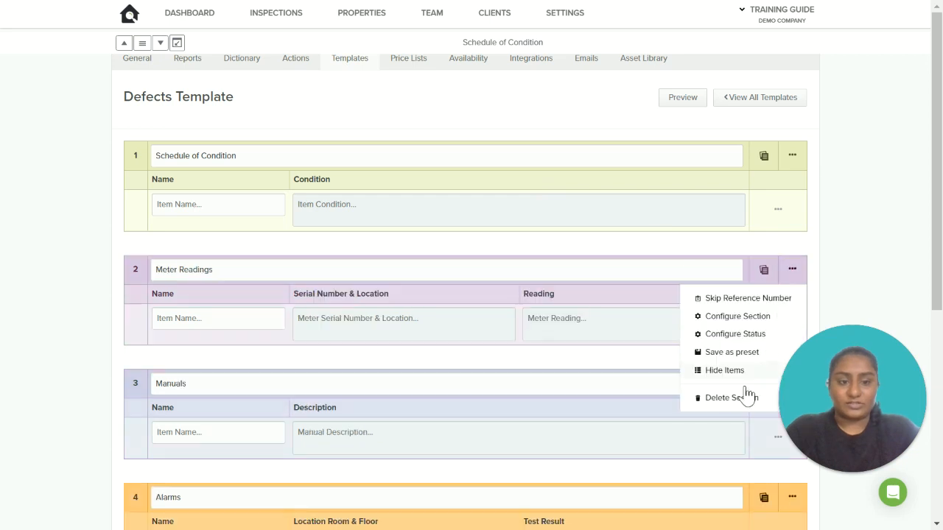
{"action": "left_click", "coordinate": [737, 398]}
{"action": "left_click", "coordinate": [793, 269]}
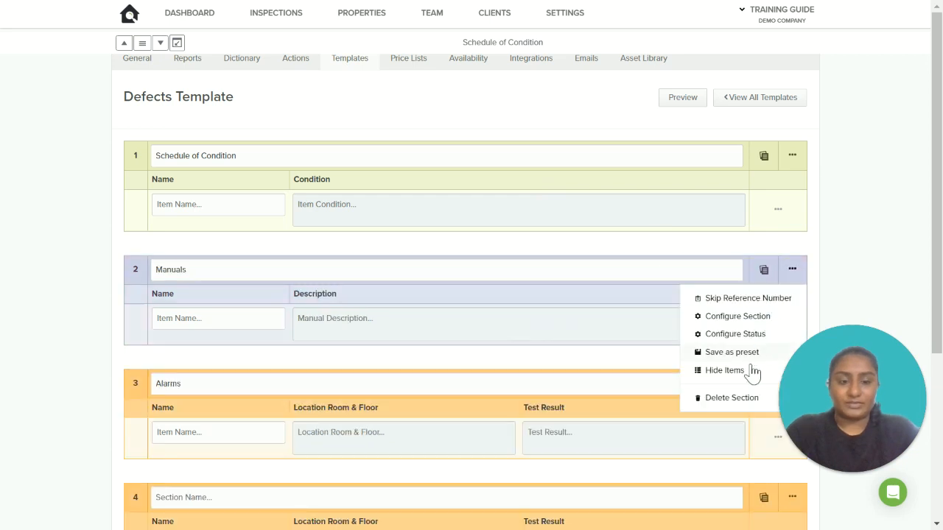
{"action": "left_click", "coordinate": [732, 398]}
{"action": "left_click", "coordinate": [792, 270]}
{"action": "left_click", "coordinate": [731, 398]}
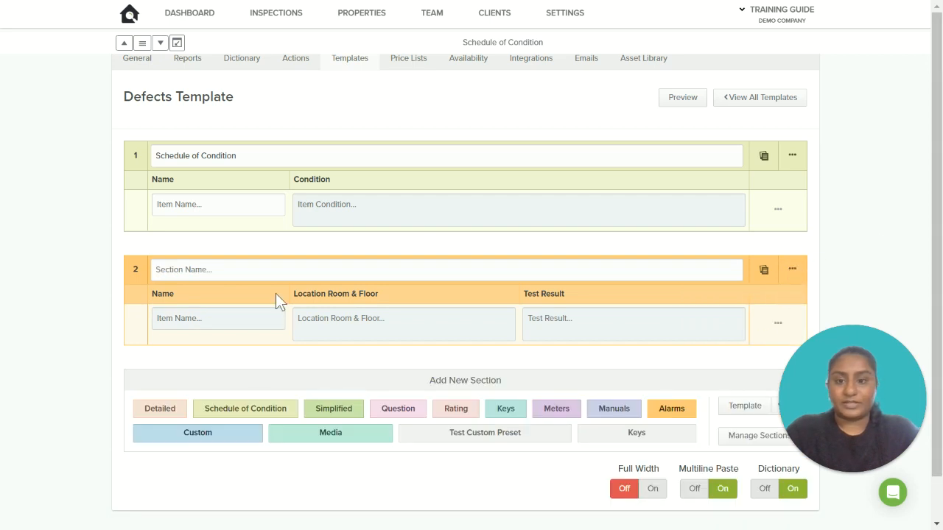
- Switch the blank new section to the Detailed type and inspect the Name and Condition fields of the Schedule of Condition item
{"action": "left_click", "coordinate": [178, 409]}
{"action": "left_click", "coordinate": [852, 220]}
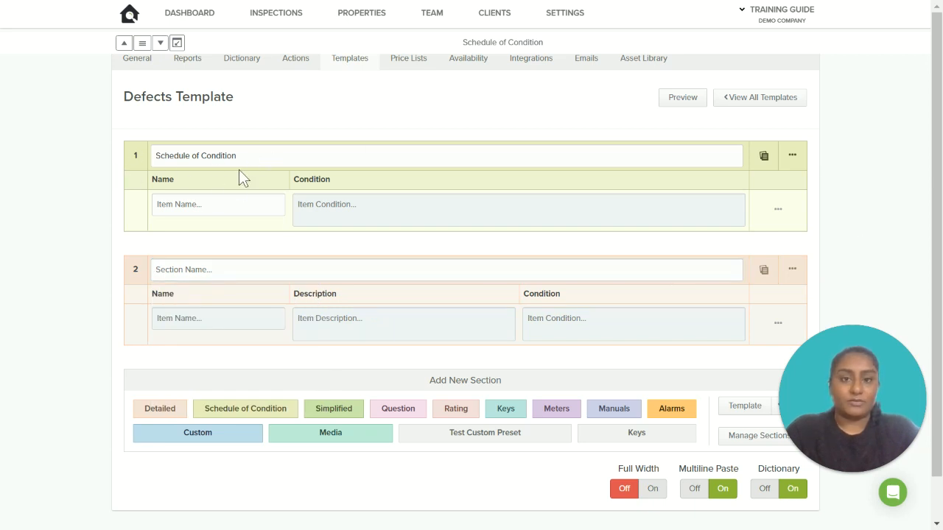
{"action": "left_click", "coordinate": [200, 205]}
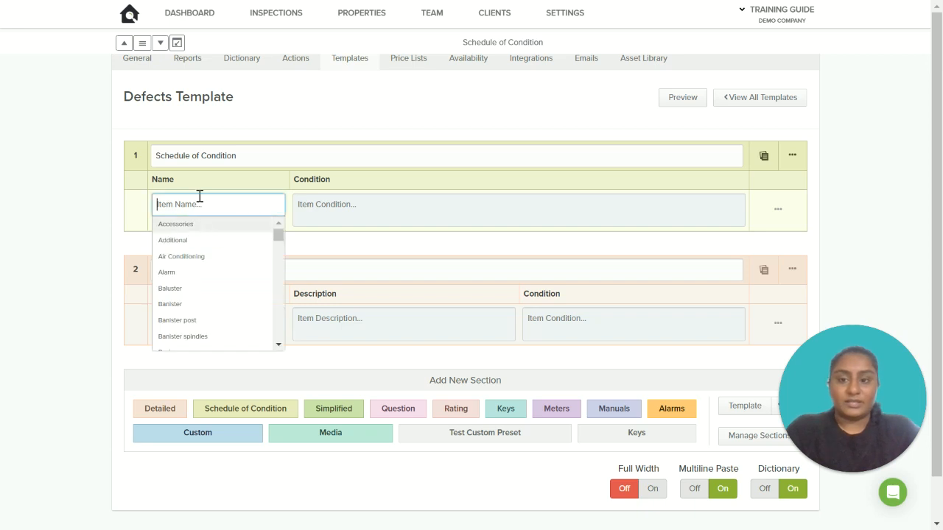
{"action": "left_click", "coordinate": [336, 208]}
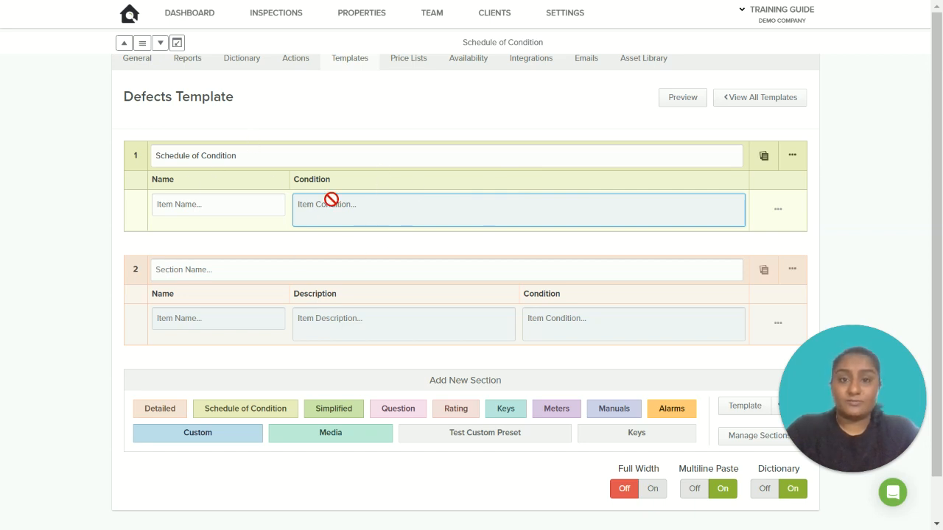
- Open the column configuration of the Schedule of Condition section and view the form for adding a new field
{"action": "left_click", "coordinate": [792, 157]}
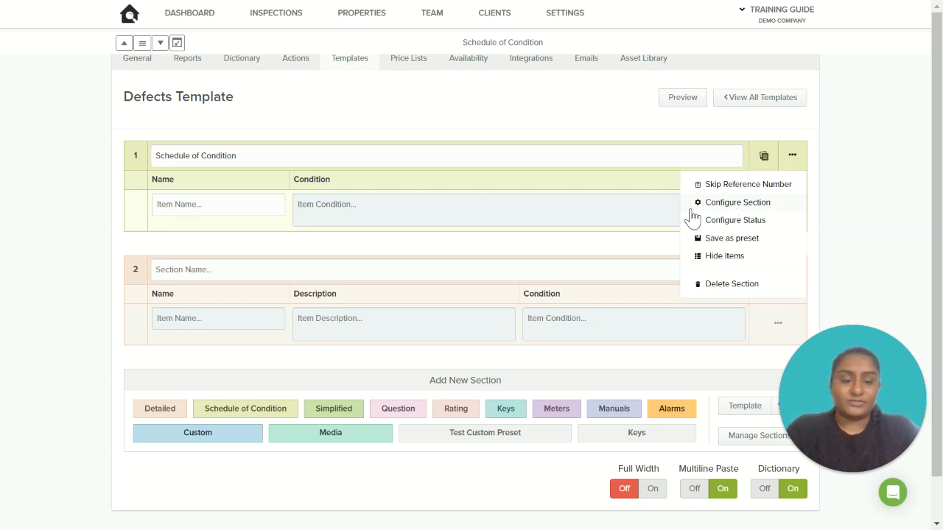
{"action": "left_click", "coordinate": [739, 204]}
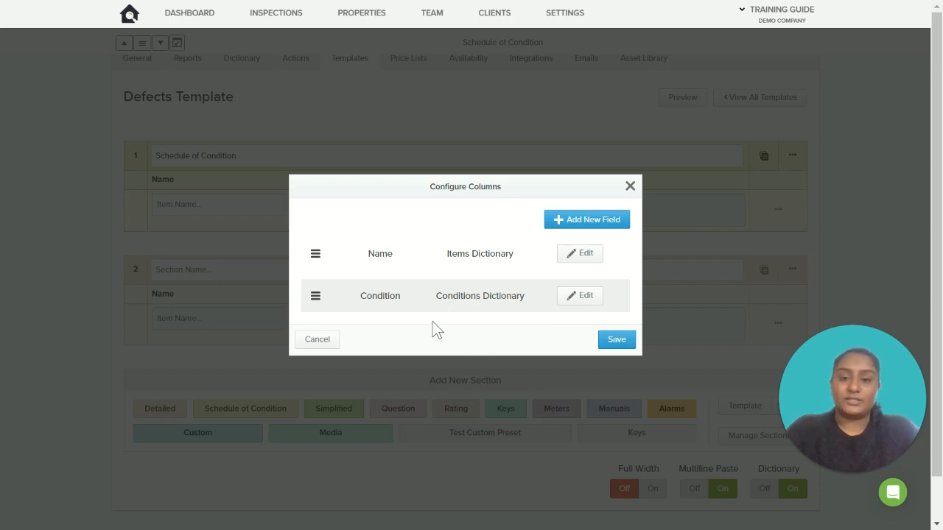
{"action": "left_click", "coordinate": [591, 225]}
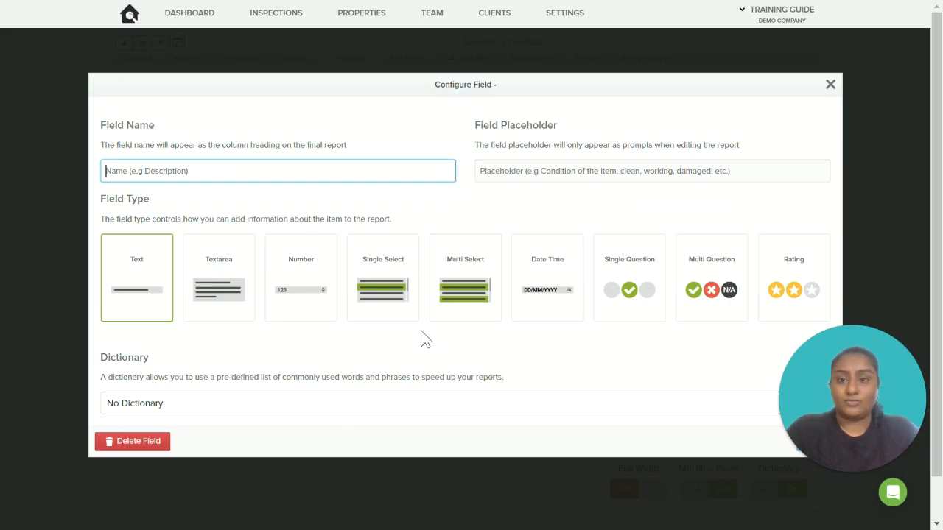
{"action": "left_click", "coordinate": [830, 85]}
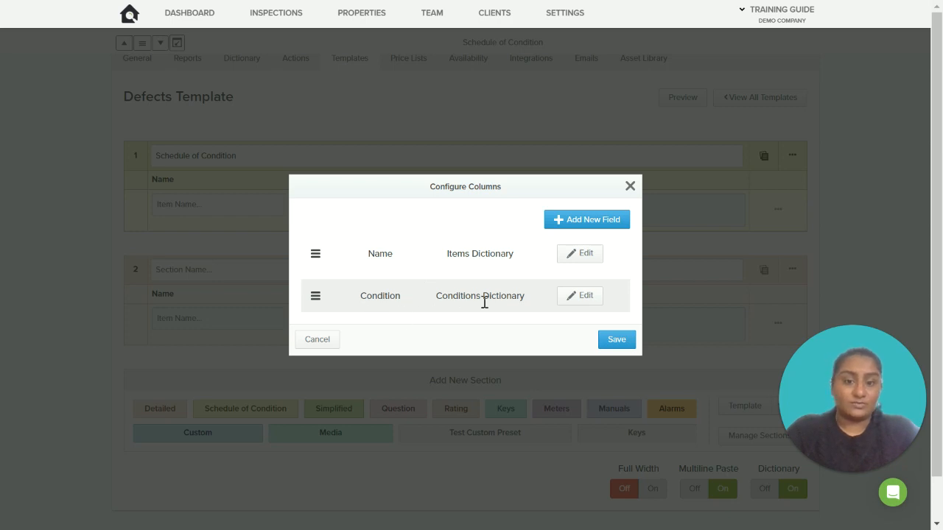
- Set the Condition field's placeholder to "Item Condition as detailed as possible..." and try the Text field type before choosing Textarea
{"action": "left_click", "coordinate": [573, 300]}
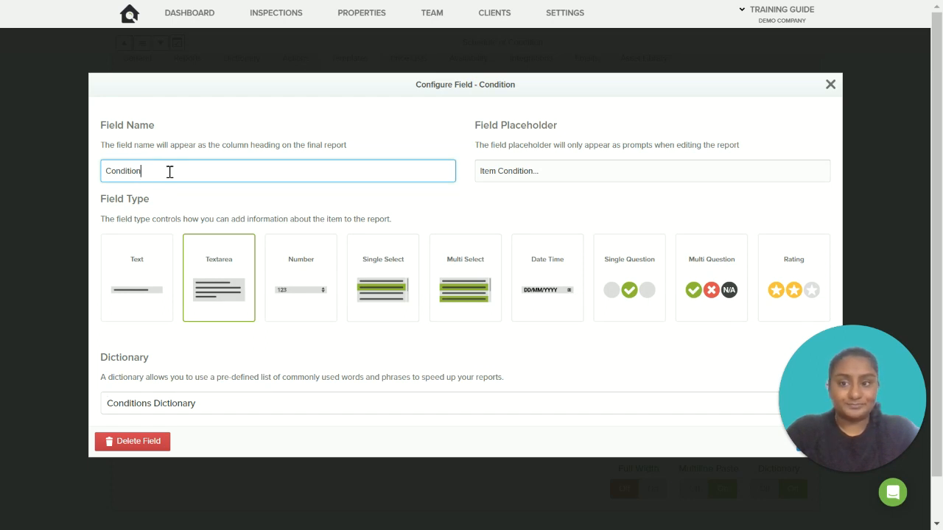
{"action": "left_click", "coordinate": [554, 173]}
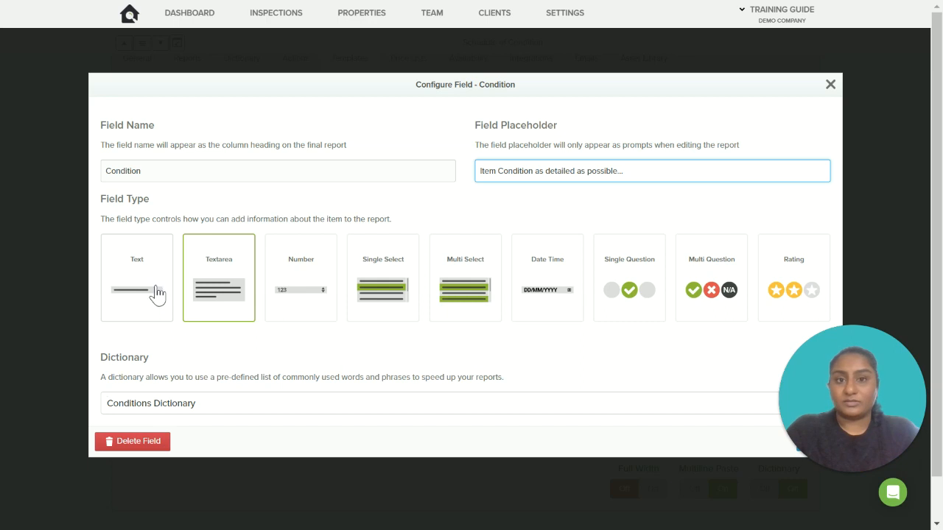
{"action": "left_click", "coordinate": [142, 308]}
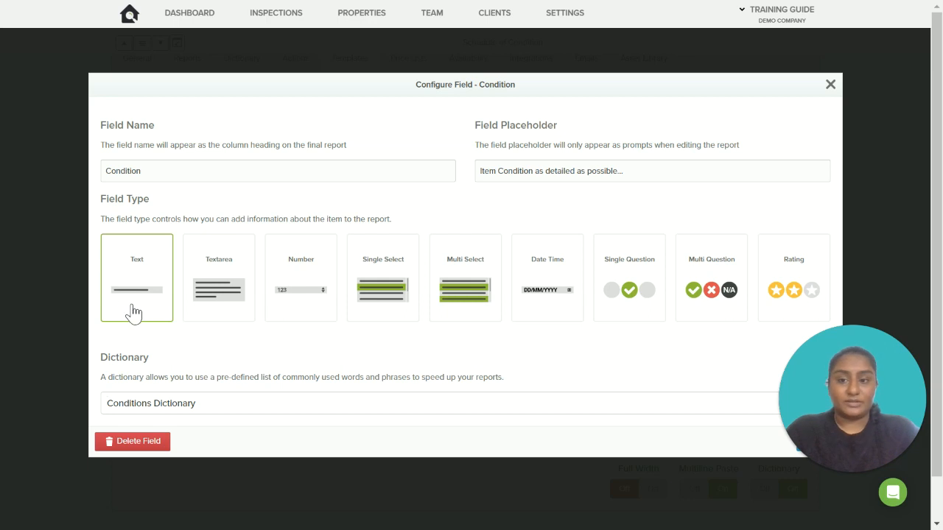
{"action": "left_click", "coordinate": [228, 308]}
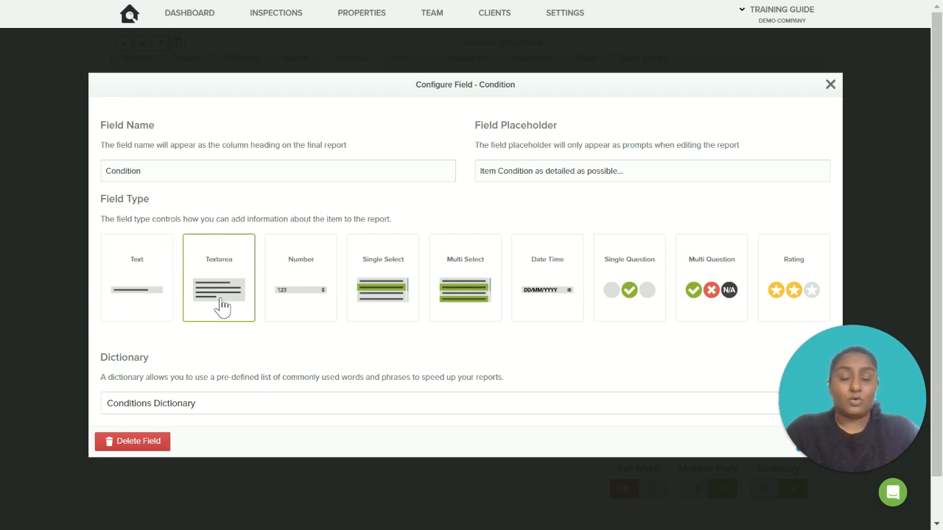
- Try the Number field type for Condition with Decimal and Currency formatting, and set the formatting back to Number
{"action": "left_click", "coordinate": [316, 289]}
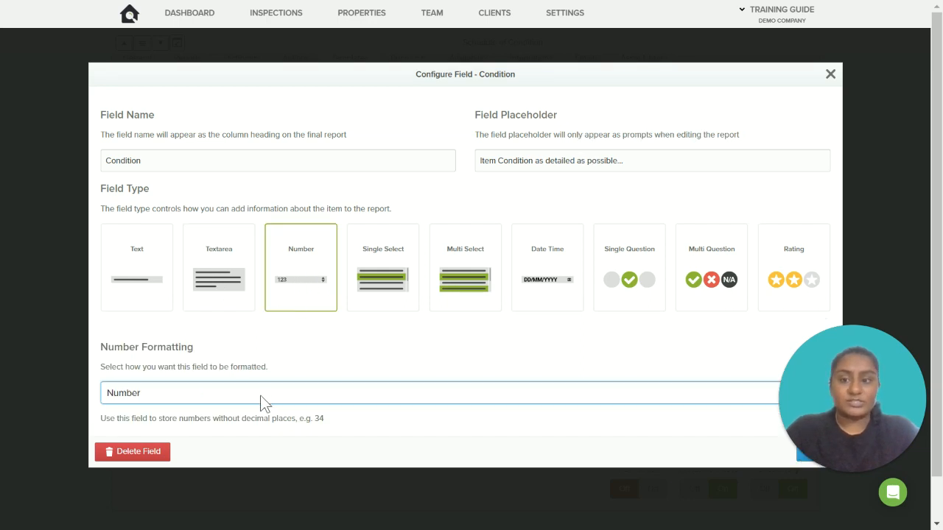
{"action": "left_click", "coordinate": [392, 395]}
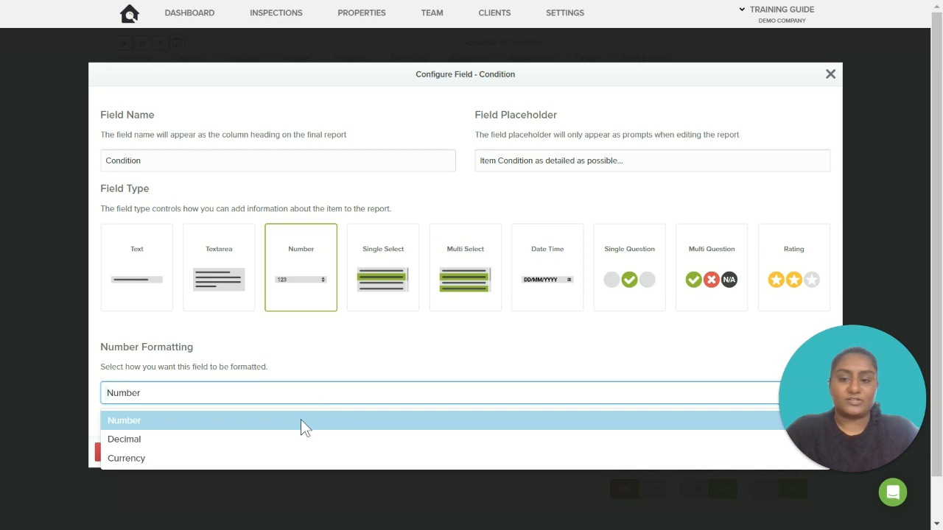
{"action": "left_click", "coordinate": [202, 439]}
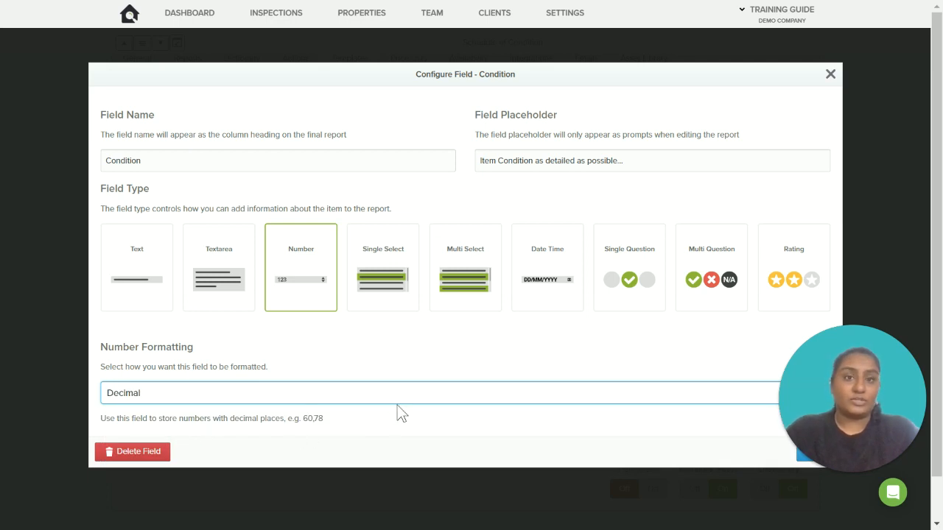
{"action": "left_click", "coordinate": [370, 394]}
{"action": "left_click", "coordinate": [268, 455]}
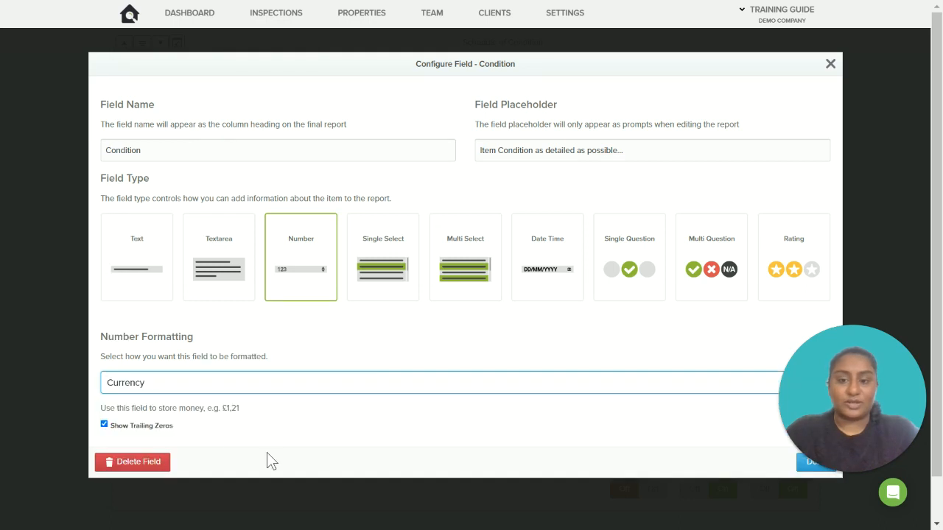
{"action": "left_click", "coordinate": [314, 394]}
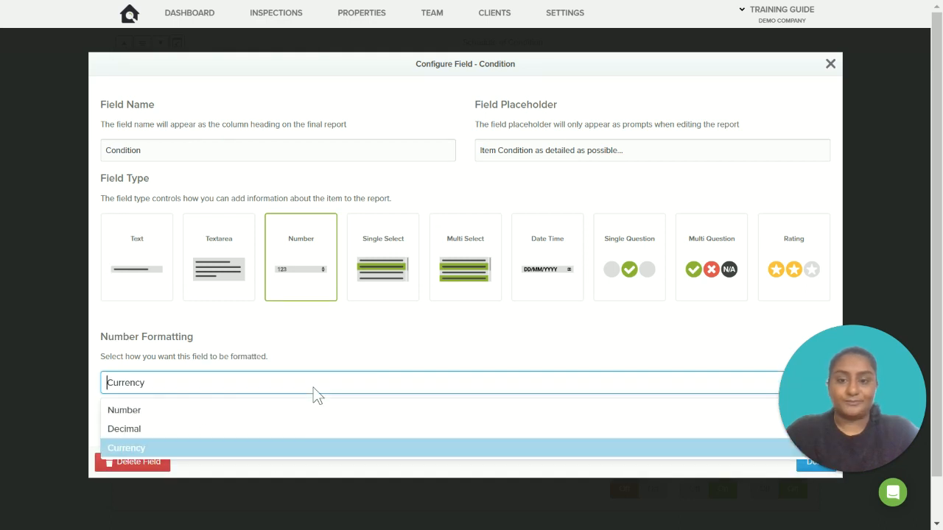
{"action": "left_click", "coordinate": [305, 409]}
- Try the Single Select and Multi Select field types for Condition and check where their options are entered
{"action": "left_click", "coordinate": [380, 293]}
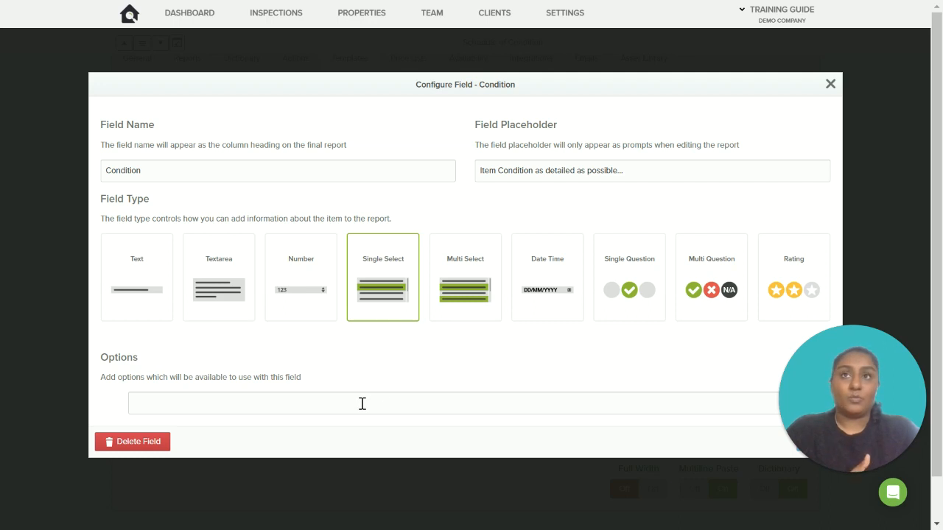
{"action": "left_click", "coordinate": [337, 404]}
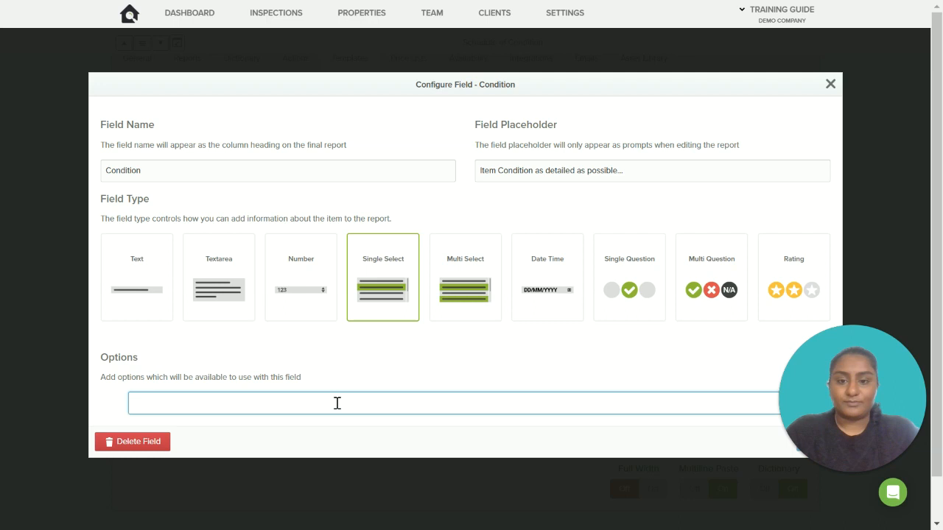
{"action": "left_click", "coordinate": [464, 295]}
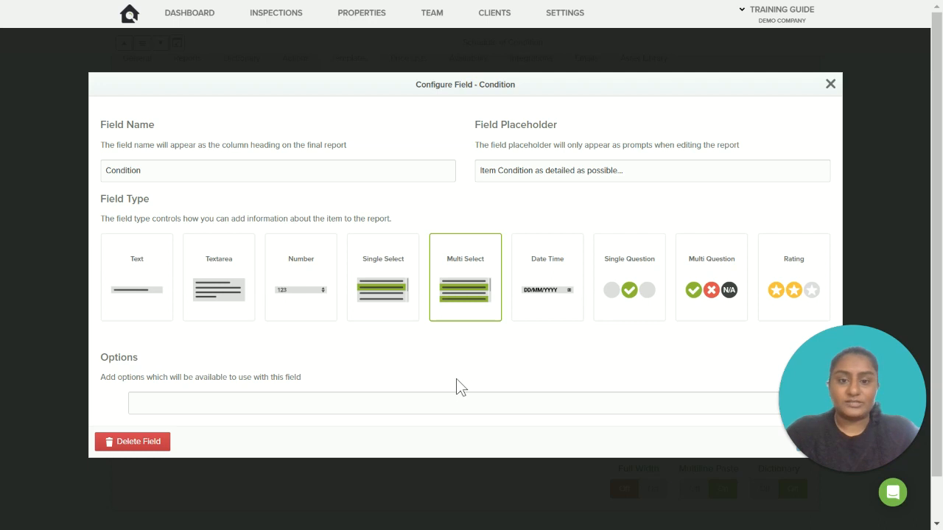
- Try the Date Time field type for Condition and review its date formats, keeping DD-MM-YYYY
{"action": "left_click", "coordinate": [557, 289]}
{"action": "left_click", "coordinate": [302, 395]}
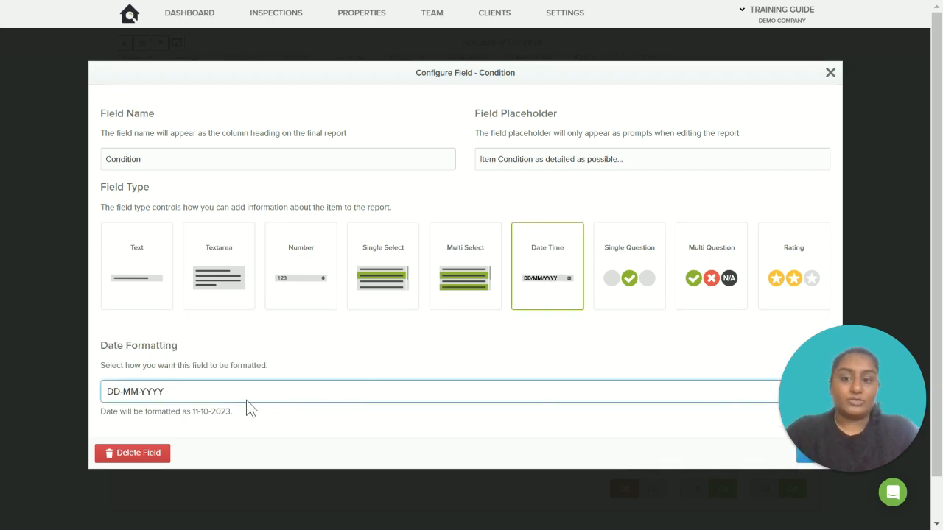
{"action": "left_click", "coordinate": [359, 400]}
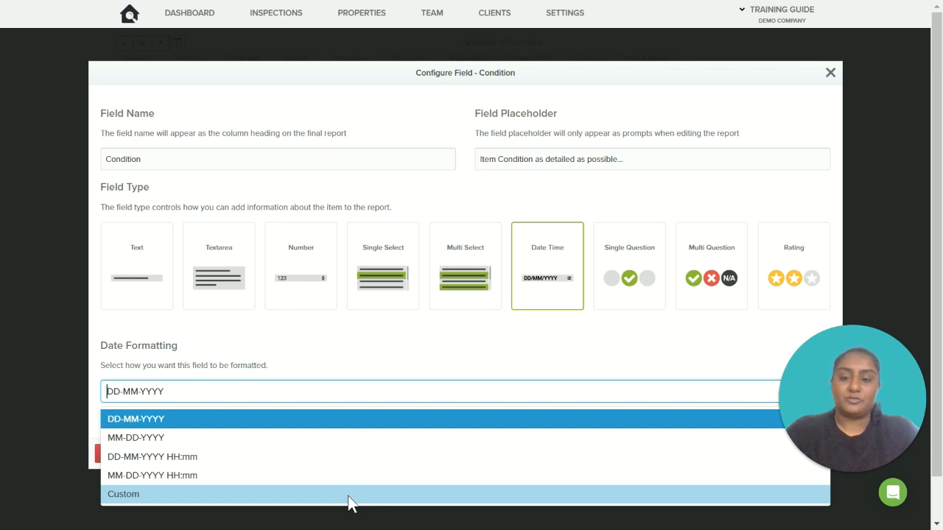
{"action": "left_click", "coordinate": [357, 414]}
- Try the Single Question field type for Condition and review its option sets, keeping Yes/No/N/A
{"action": "left_click", "coordinate": [639, 269]}
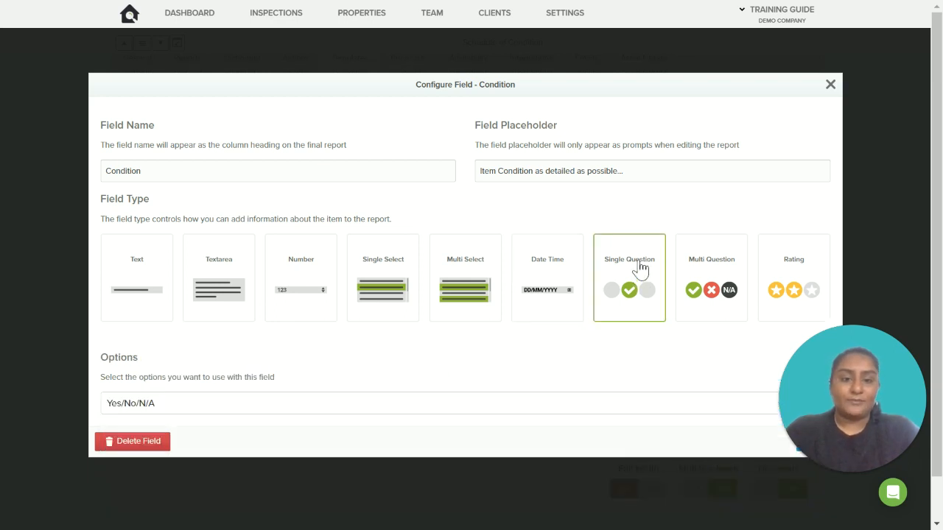
{"action": "left_click", "coordinate": [442, 408]}
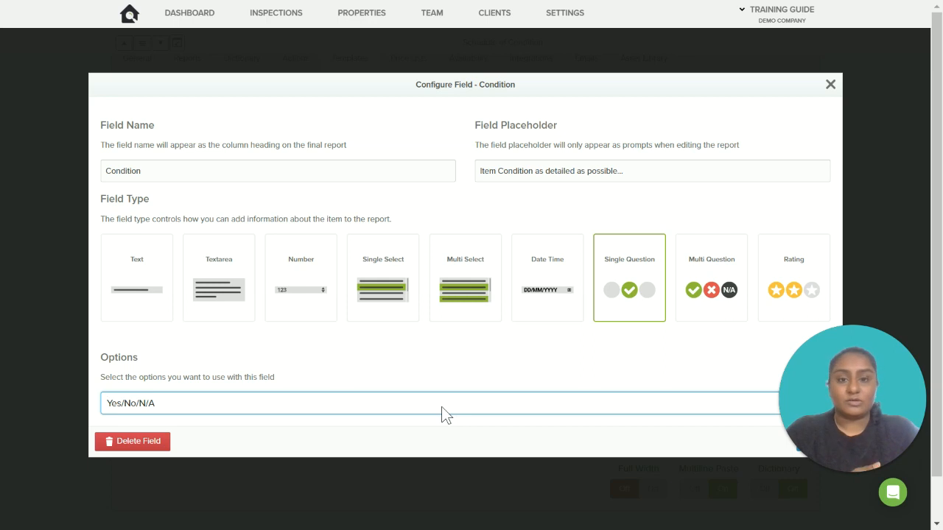
{"action": "left_click", "coordinate": [443, 415]}
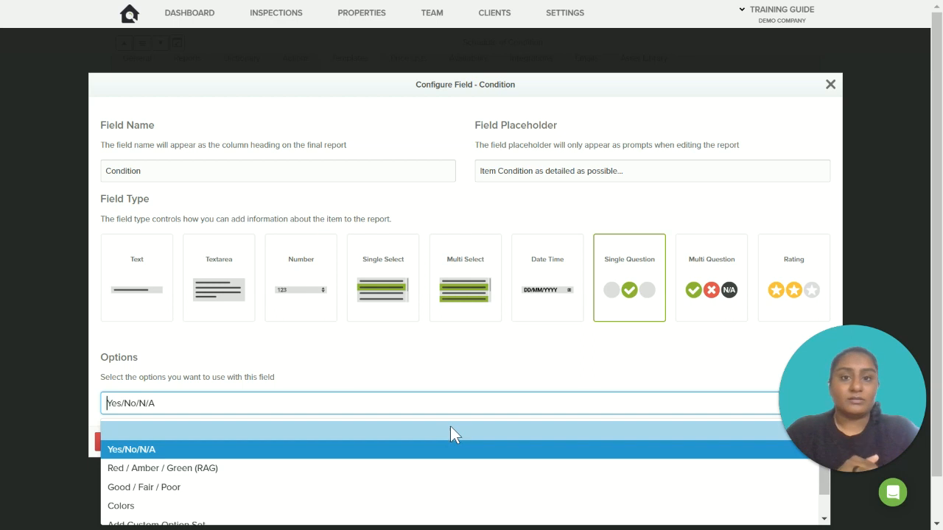
{"action": "left_click", "coordinate": [535, 406]}
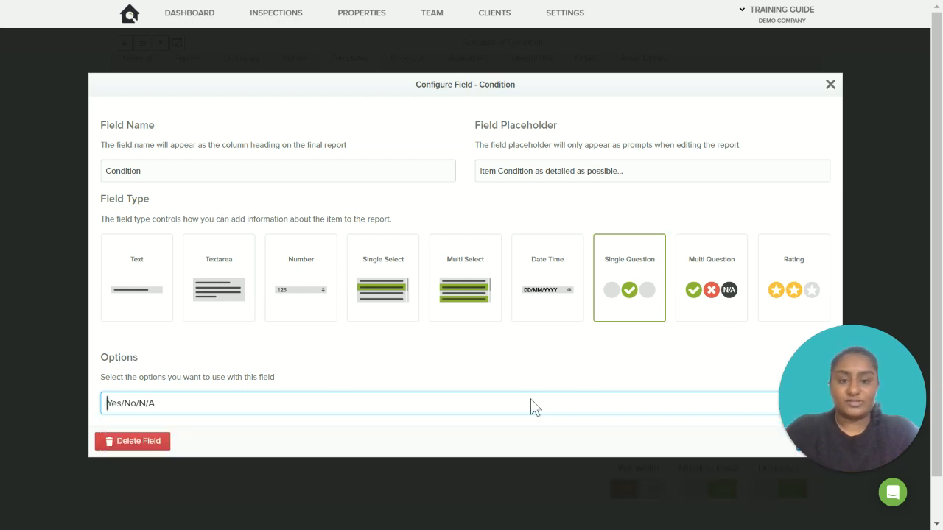
- Set the Condition field type to Multi Question with the Clean/Undamaged/Working option set
{"action": "left_click", "coordinate": [707, 291]}
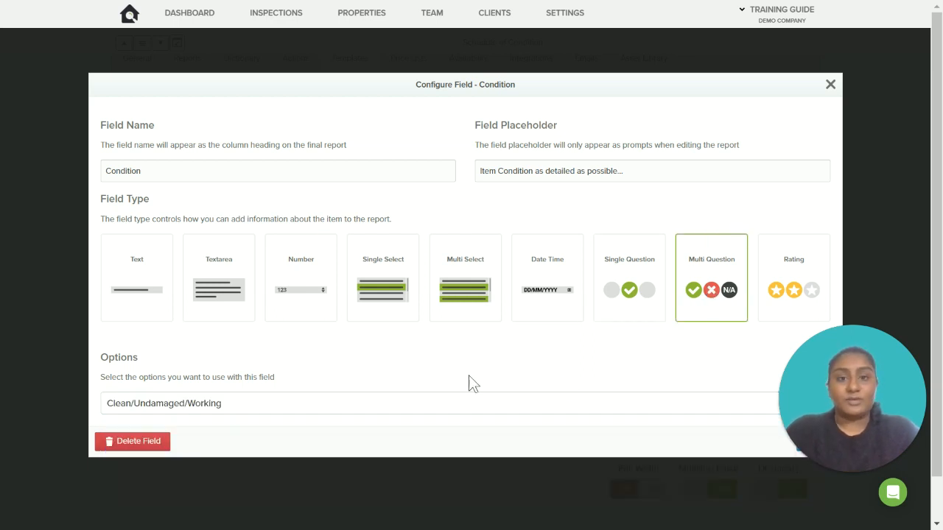
{"action": "left_click", "coordinate": [451, 408]}
{"action": "left_click", "coordinate": [451, 407]}
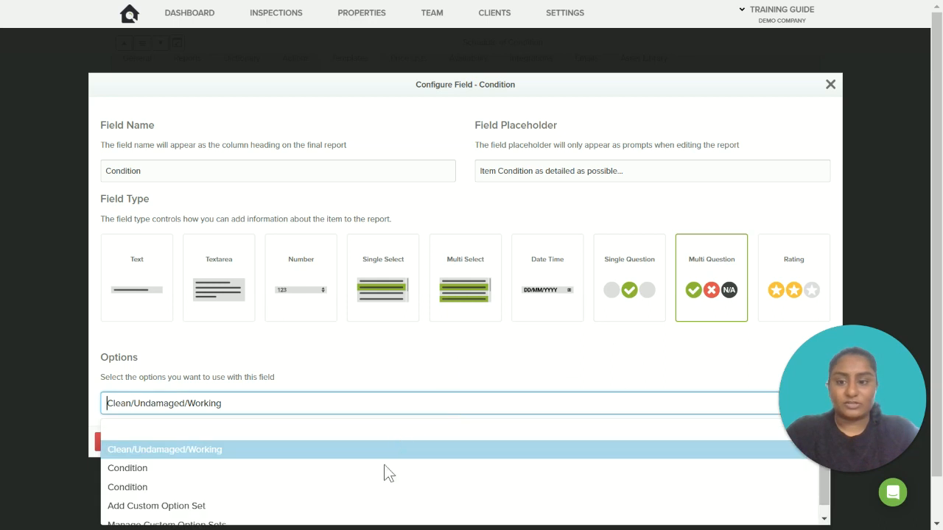
{"action": "left_click", "coordinate": [391, 447]}
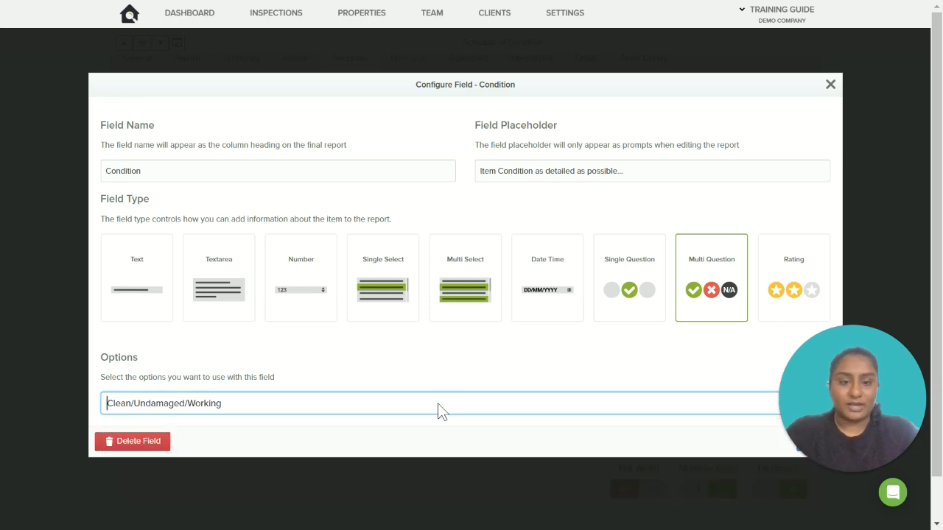
- Try the Rating field type for Condition, review its star scales and discard the field changes
{"action": "left_click", "coordinate": [774, 288]}
{"action": "left_click", "coordinate": [416, 417]}
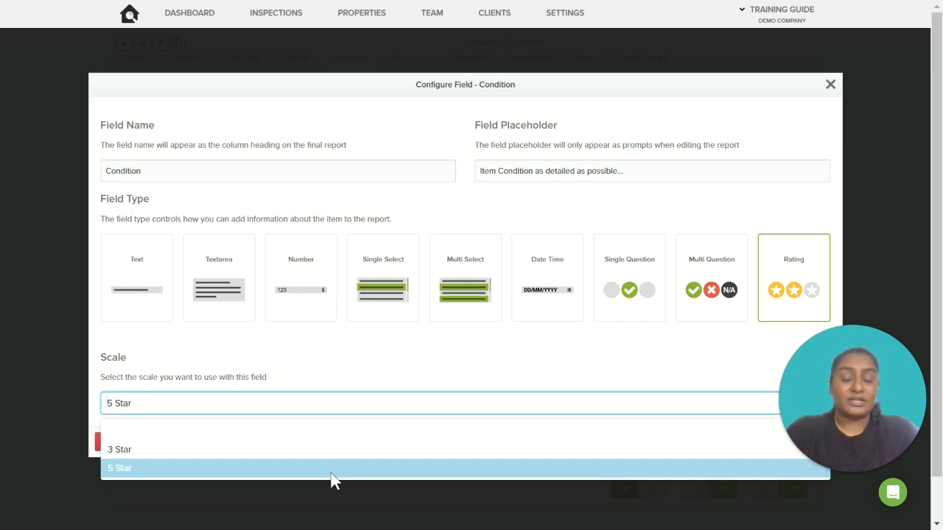
{"action": "left_click", "coordinate": [406, 411]}
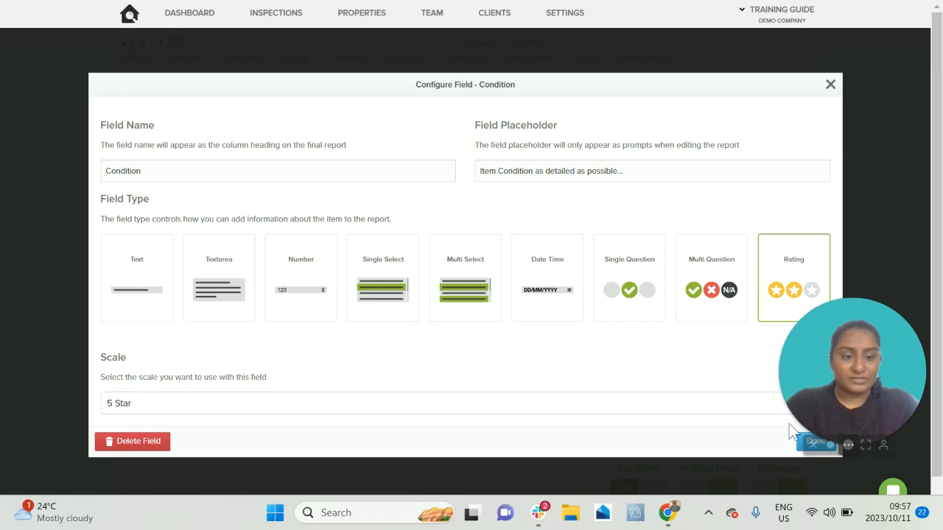
{"action": "left_click", "coordinate": [834, 85]}
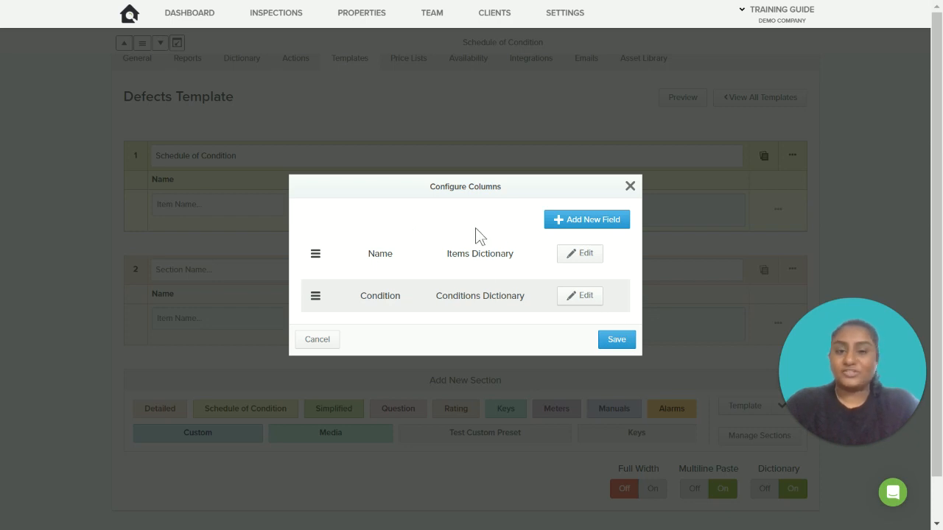
- Add a new field named Overall Rating to the Schedule of Condition section's columns
{"action": "left_click", "coordinate": [608, 222]}
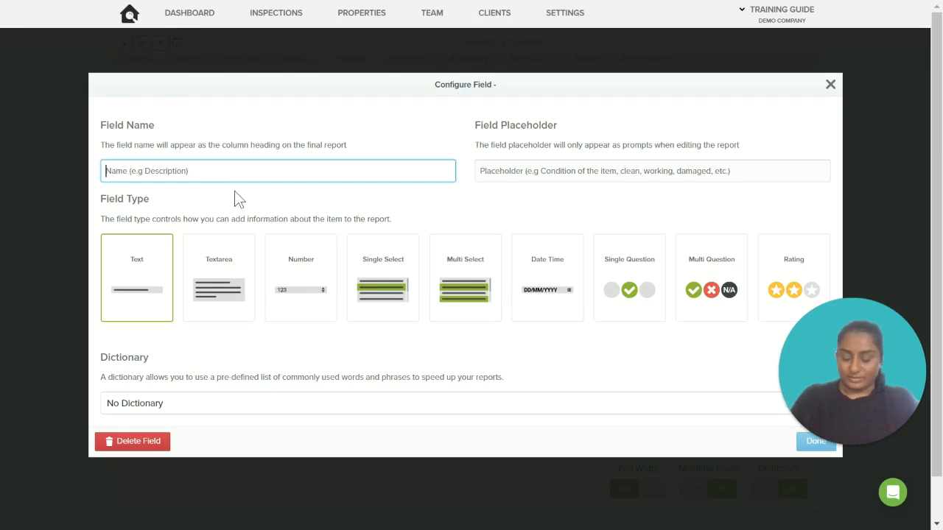
{"action": "type", "text": "Ra"}
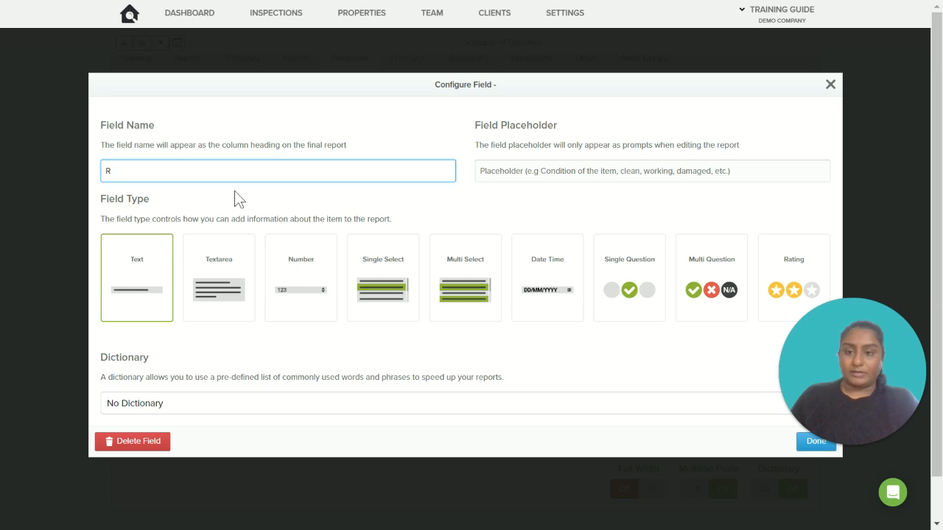
{"action": "key", "text": "BackSpace"}
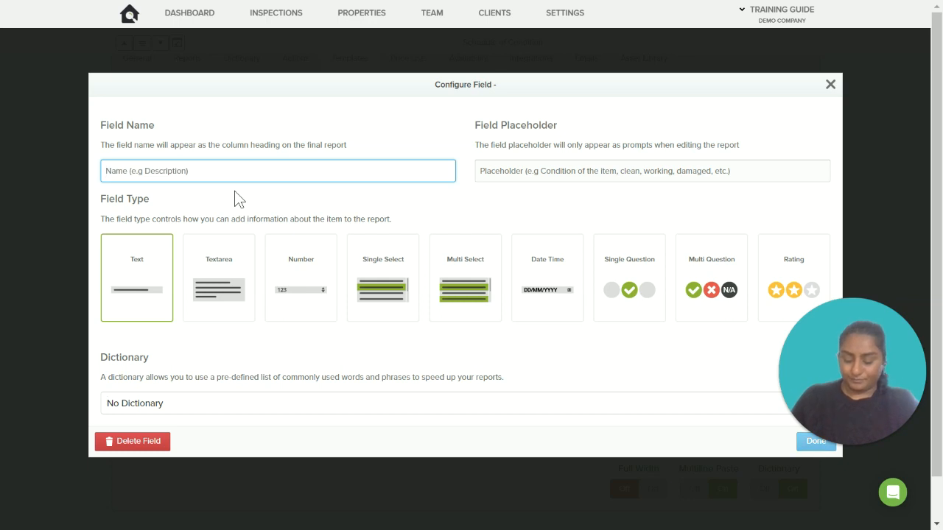
{"action": "type", "text": "Rating"}
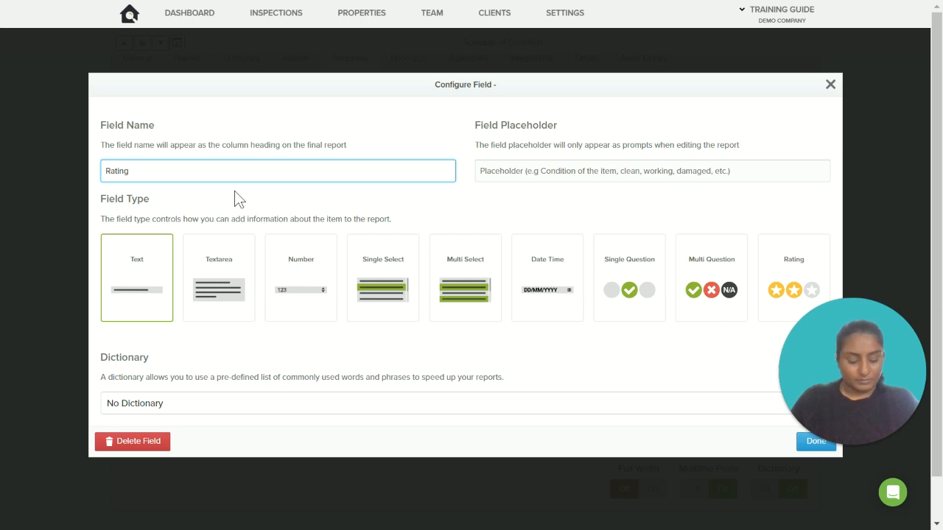
{"action": "type", "text": "Overall"}
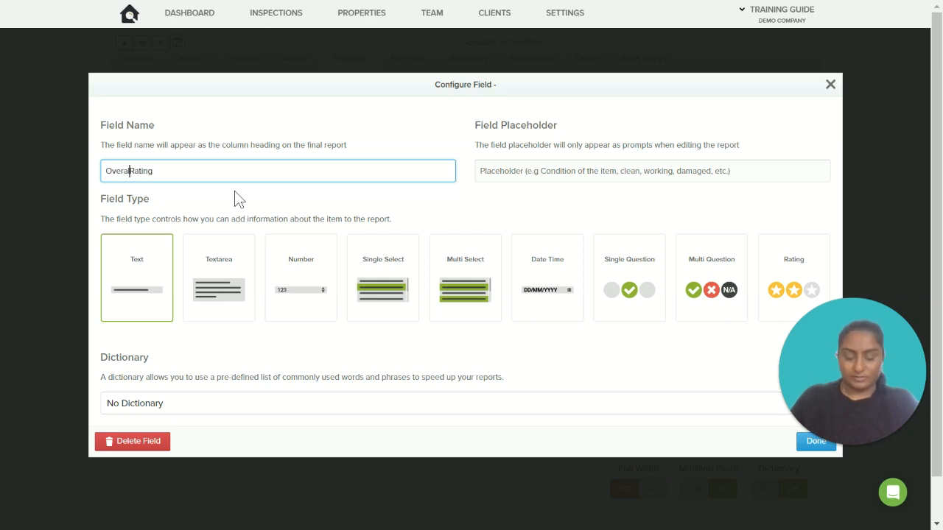
- Give the Overall Rating field the placeholder "Complete rating of the item itself..." and the Rating type with a 5 Star scale
{"action": "left_click", "coordinate": [523, 173]}
{"action": "type", "text": "Complete rating of"}
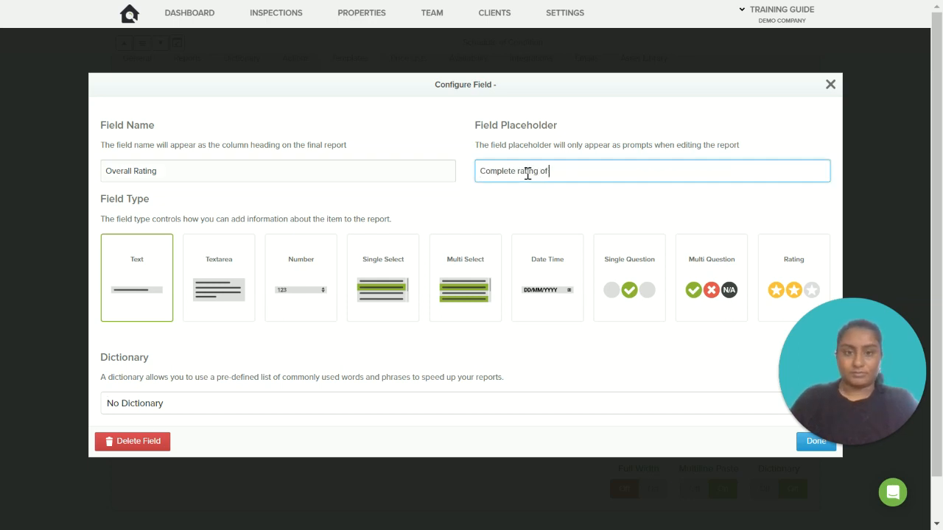
{"action": "type", "text": " the item itself...."}
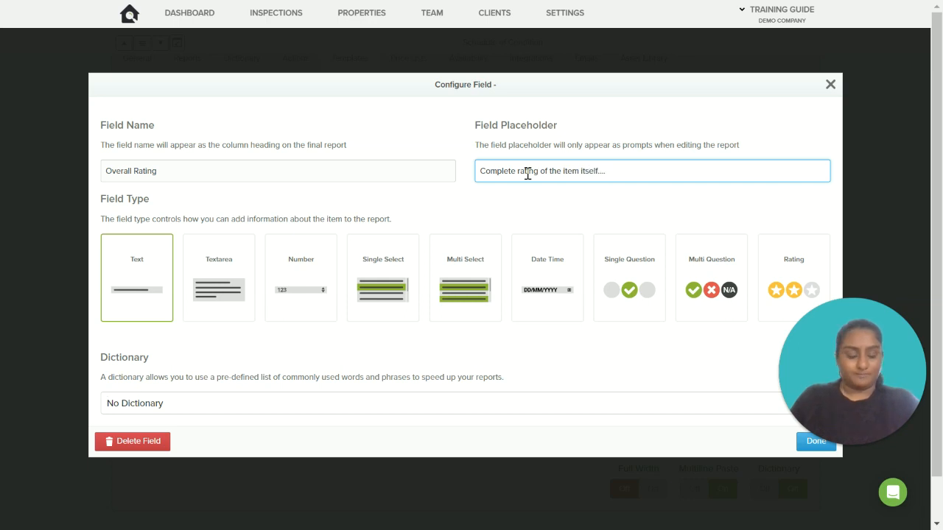
{"action": "key", "text": "BackSpace"}
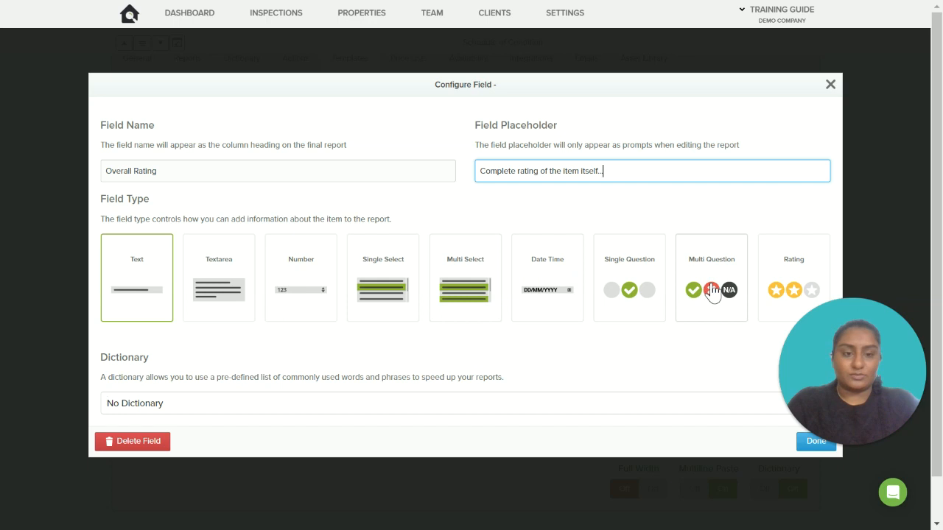
{"action": "left_click", "coordinate": [777, 274]}
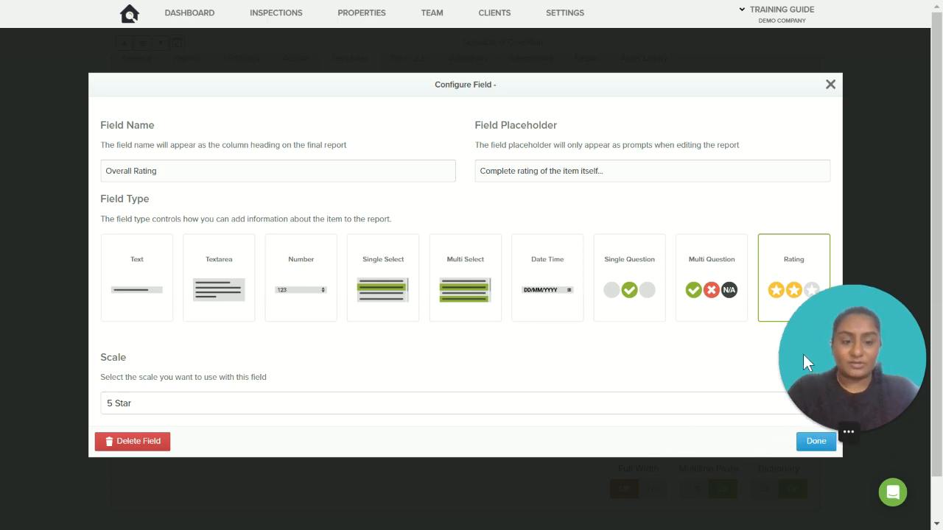
{"action": "left_click", "coordinate": [811, 442]}
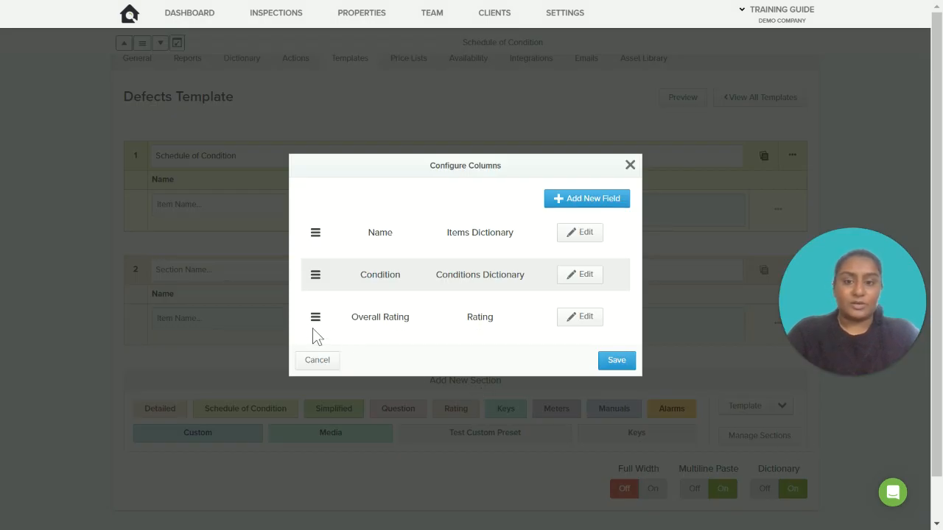
- Move the Overall Rating column ahead of Name and save the section's column configuration
{"action": "left_click_drag", "start_coordinate": [315, 318], "coordinate": [313, 234]}
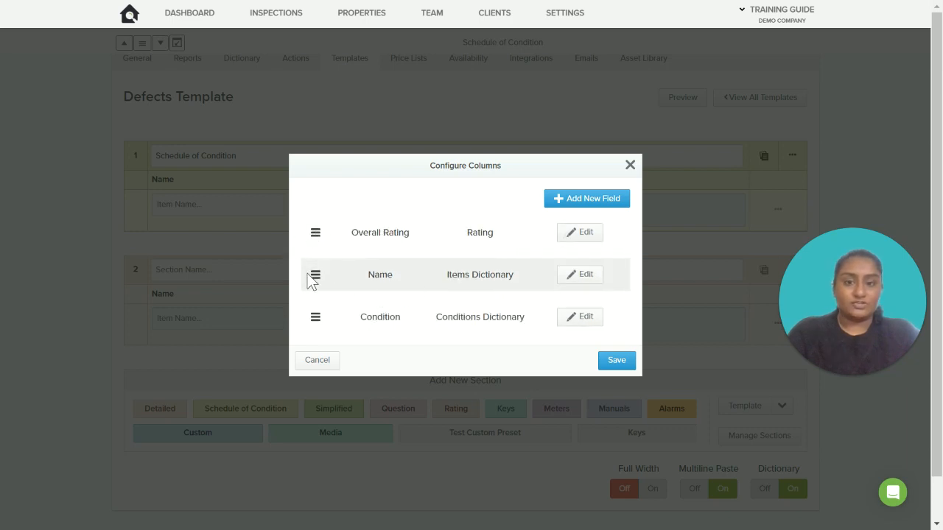
{"action": "left_click", "coordinate": [613, 361]}
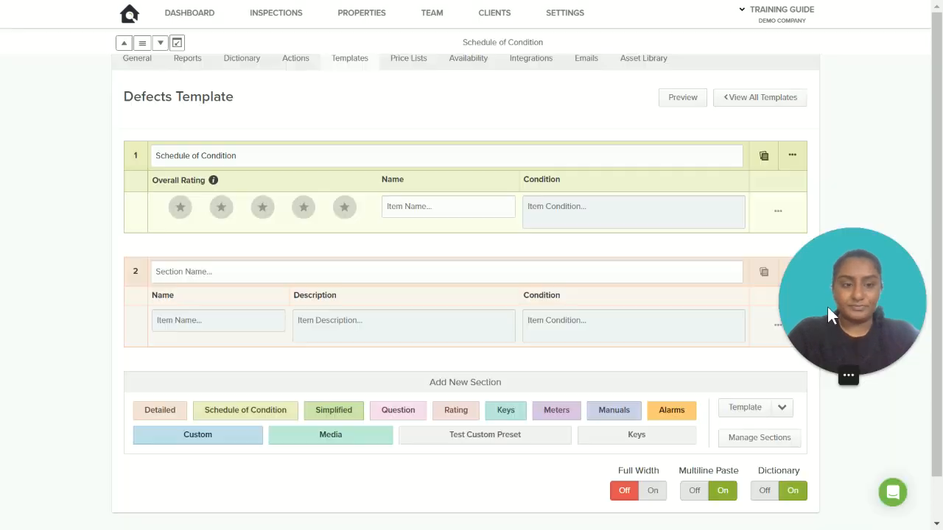
{"action": "left_click_drag", "start_coordinate": [836, 317], "coordinate": [836, 414]}
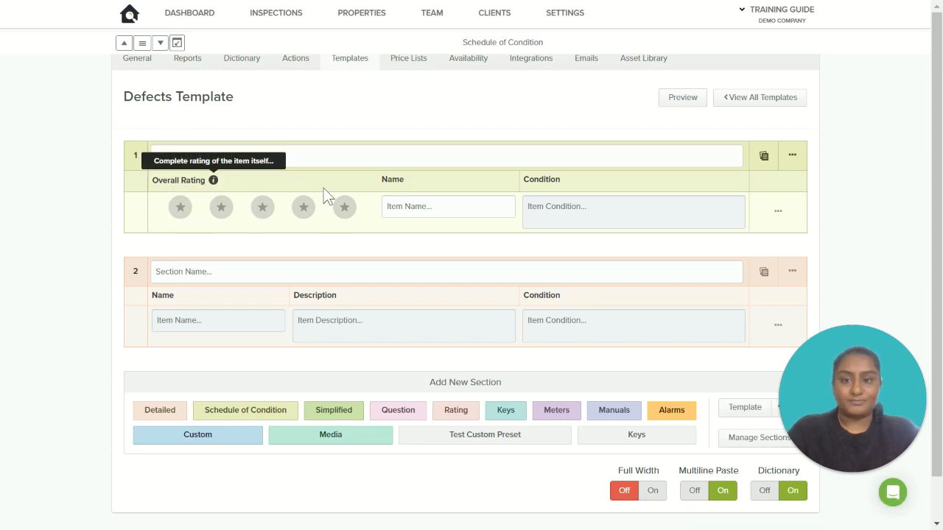
{"action": "mouse_move", "coordinate": [213, 181]}
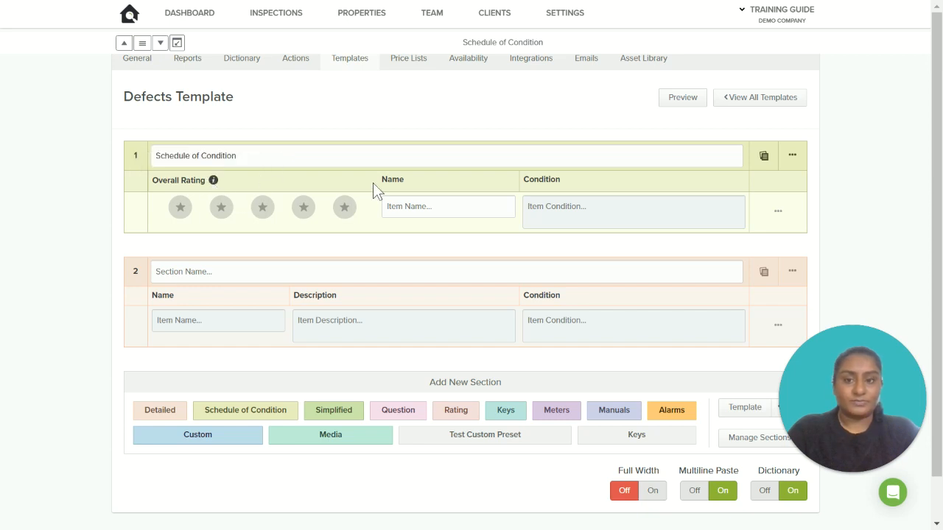
- Add an item named Room 1 to the Schedule of Condition section
{"action": "left_click", "coordinate": [405, 206]}
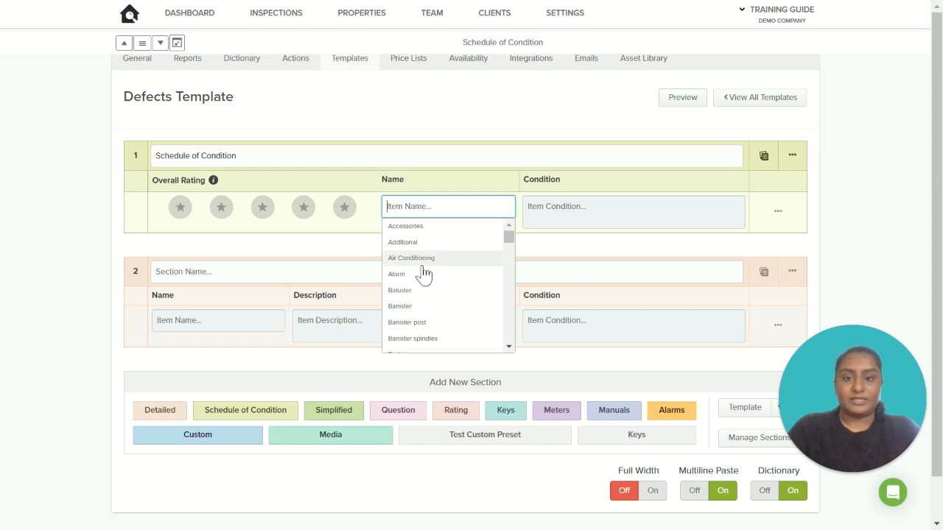
{"action": "type", "text": "Ro"}
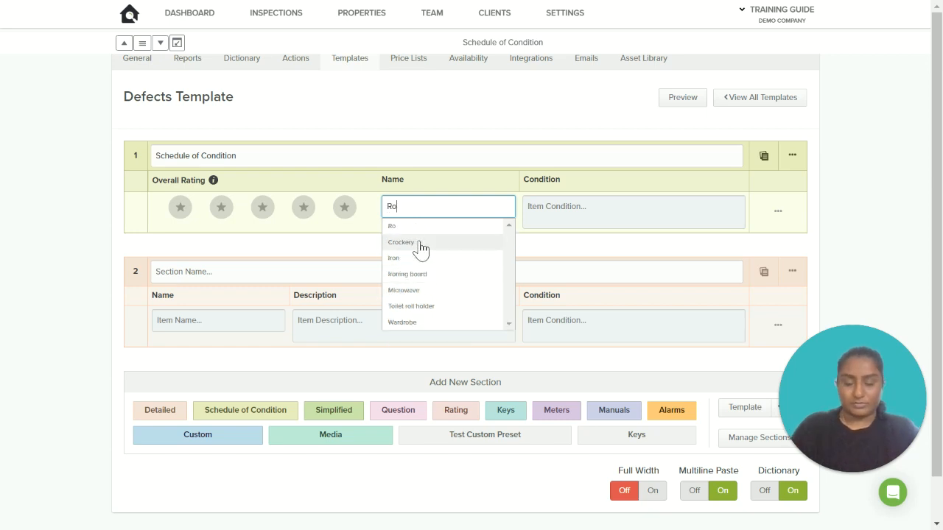
{"action": "type", "text": "om"}
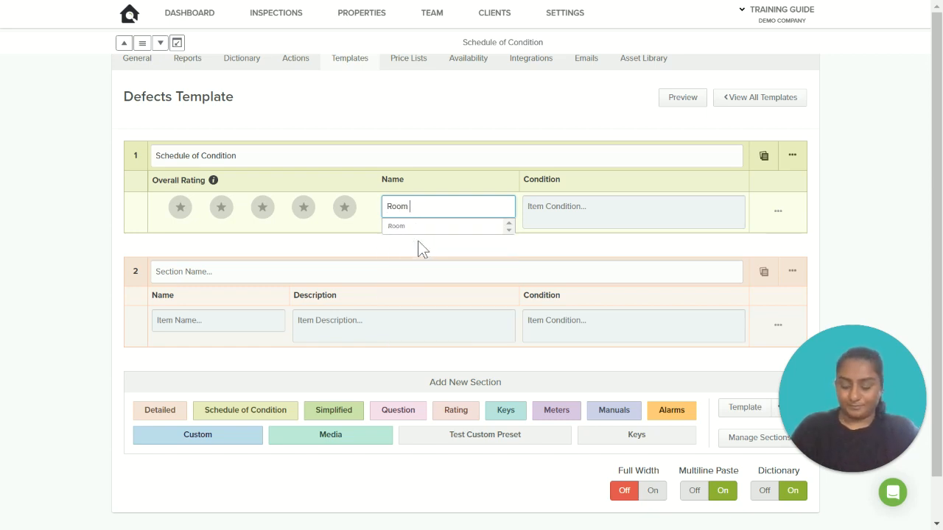
{"action": "type", "text": " 1"}
{"action": "key", "text": "Return"}
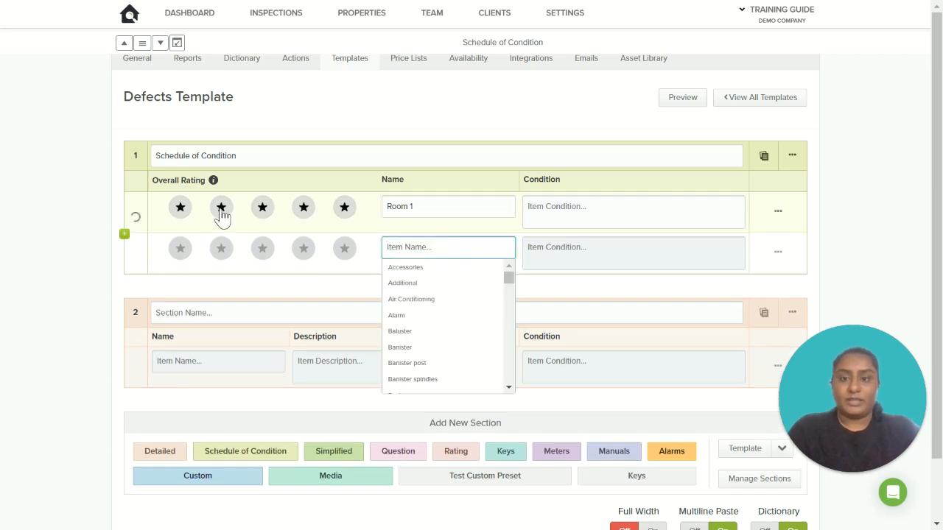
- Rate Room 1 five stars and set its condition to the dictionary phrase "A few light marks and scratches"
{"action": "left_click", "coordinate": [344, 208]}
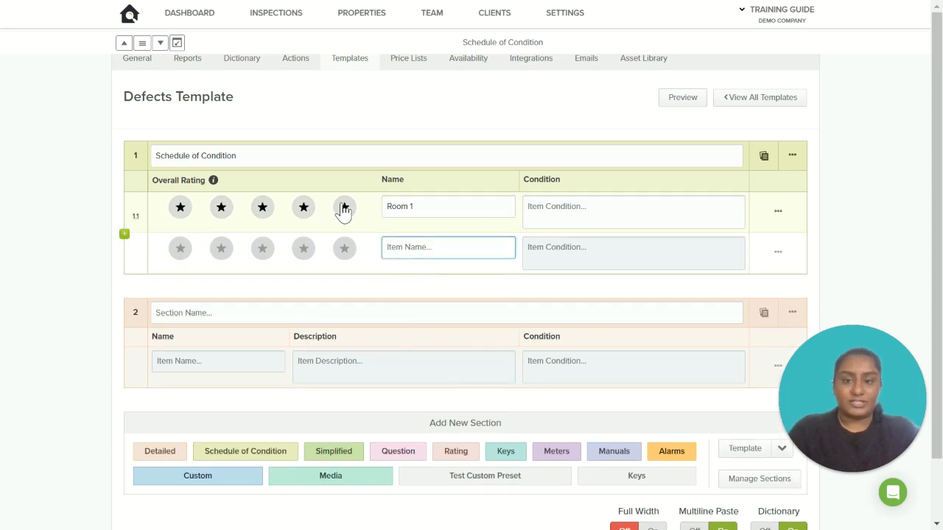
{"action": "left_click", "coordinate": [611, 209]}
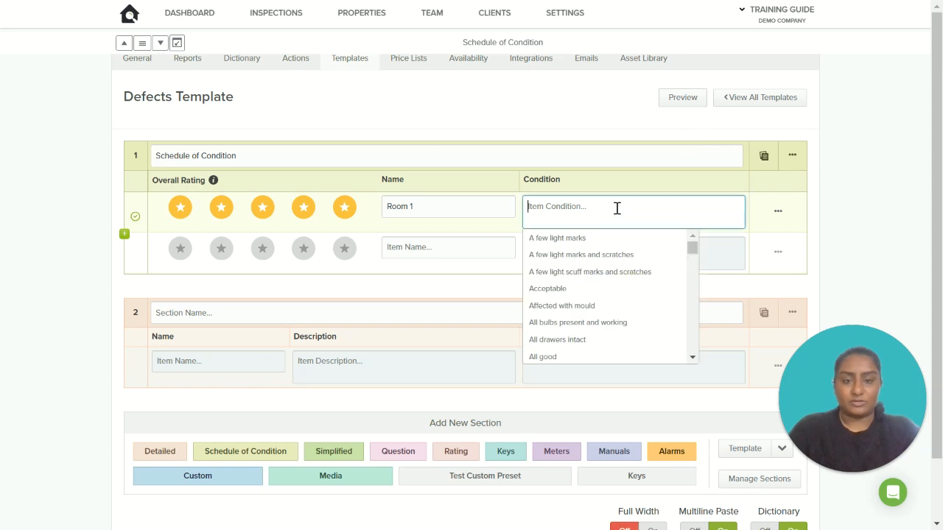
{"action": "left_click", "coordinate": [579, 255]}
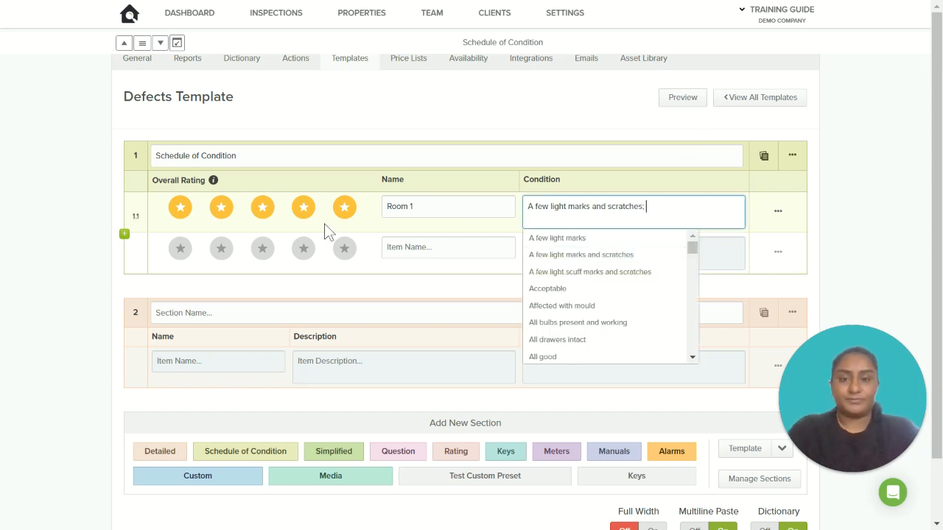
- Reconfigure the Schedule of Condition section so Overall Rating is the last column, after Condition, and save
{"action": "left_click", "coordinate": [793, 156]}
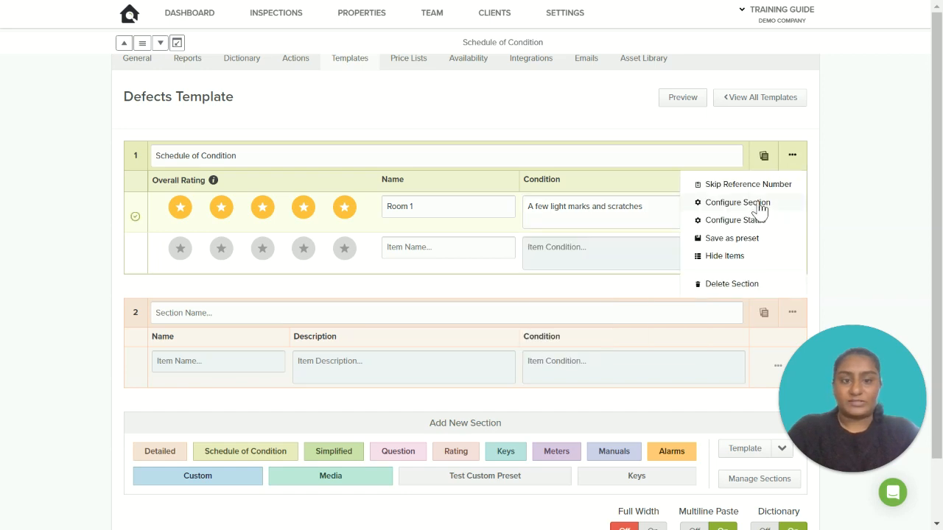
{"action": "left_click", "coordinate": [759, 204]}
{"action": "left_click_drag", "start_coordinate": [316, 232], "coordinate": [312, 316]}
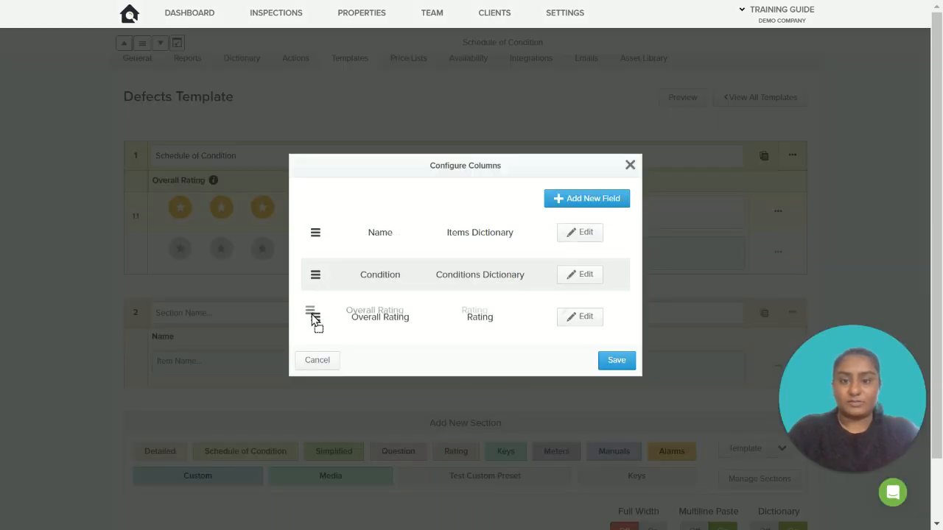
{"action": "left_click", "coordinate": [630, 361]}
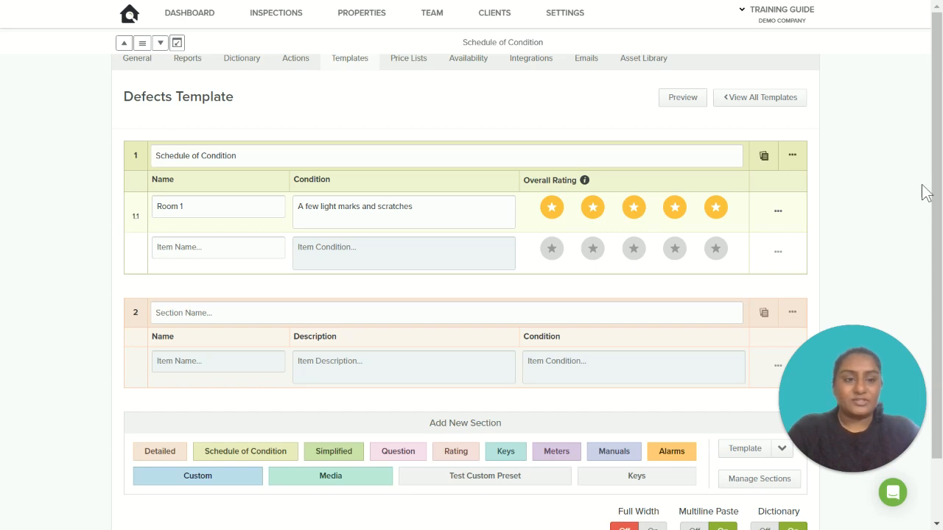
{"action": "scroll", "coordinate": [940, 213], "scroll_direction": "down", "scroll_amount": 1}
{"action": "left_click_drag", "start_coordinate": [939, 212], "coordinate": [940, 176]}
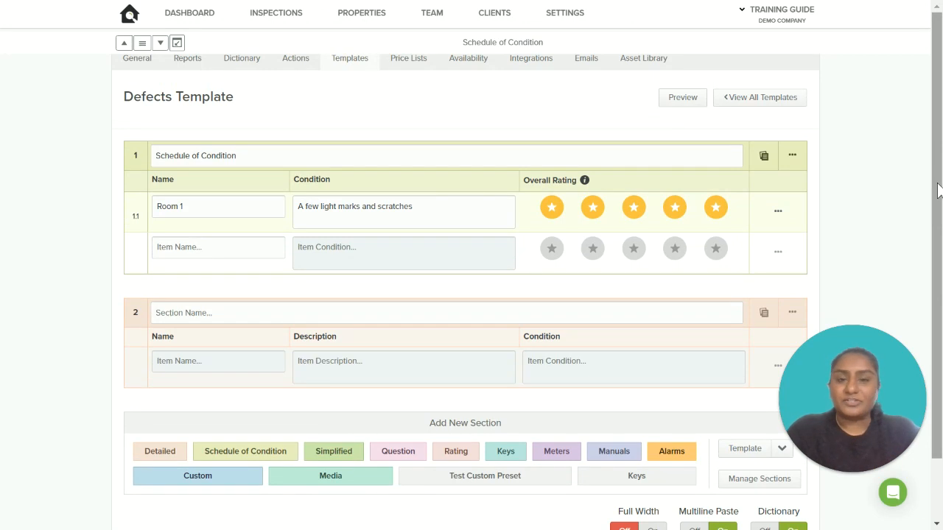